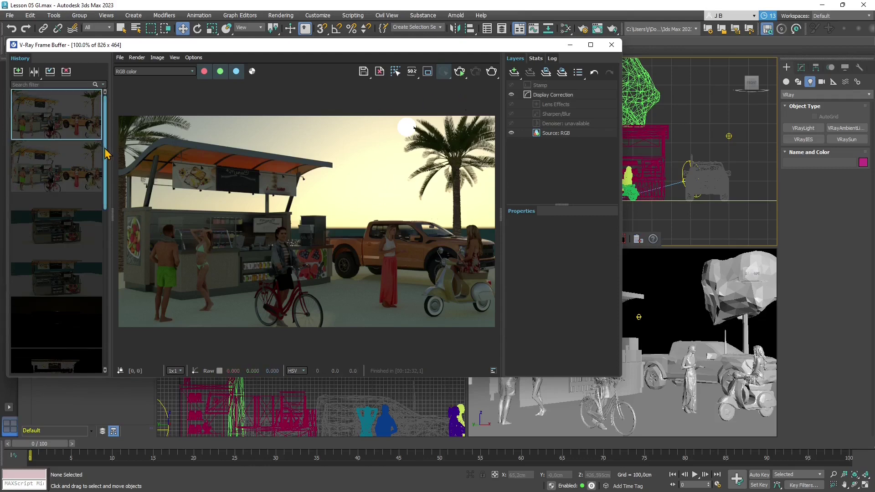
# Step: Load the latest kiosk render from the VFB History list for viewing
pyautogui.moveTo(106, 153); pyautogui.dragTo(112, 309)
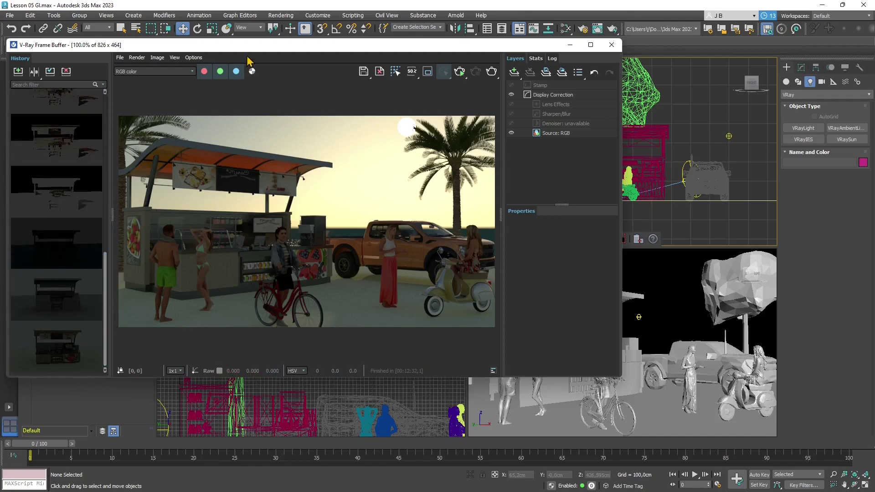
pyautogui.moveTo(249, 49); pyautogui.dragTo(258, 44)
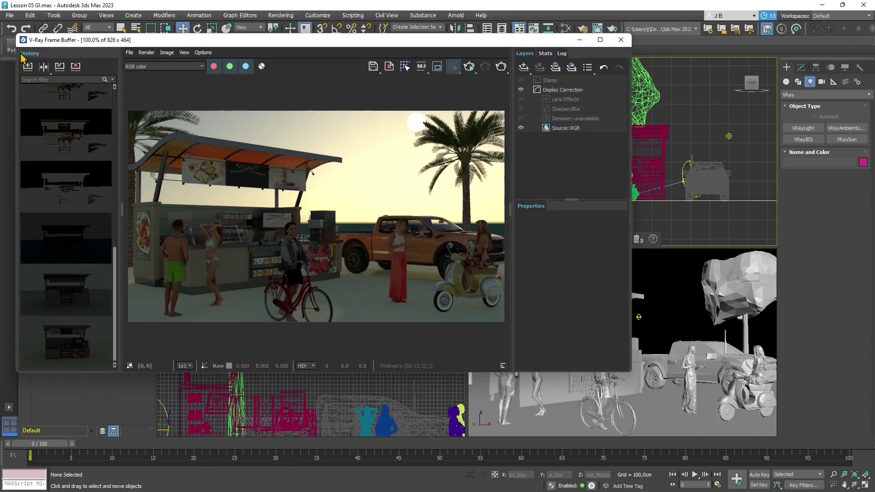
pyautogui.click(63, 361)
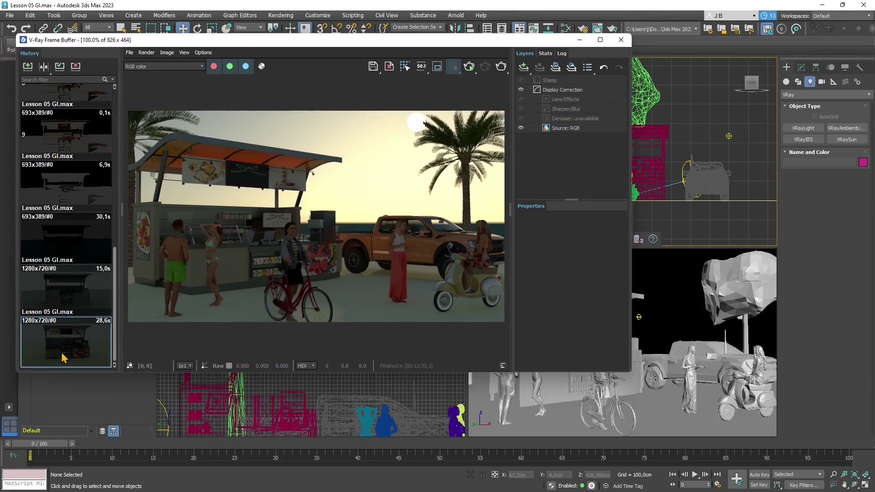
pyautogui.doubleClick(63, 358)
pyautogui.scroll(5, 80, 214)
pyautogui.scroll(-5, 98, 201)
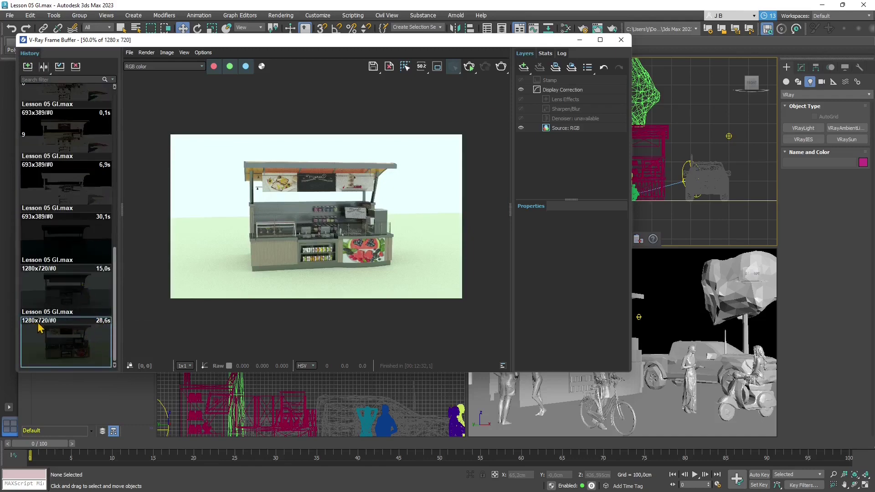
# Step: Flip between the 15,0s grey clay and coloured kiosk renders, ending on the clay one
pyautogui.doubleClick(99, 299)
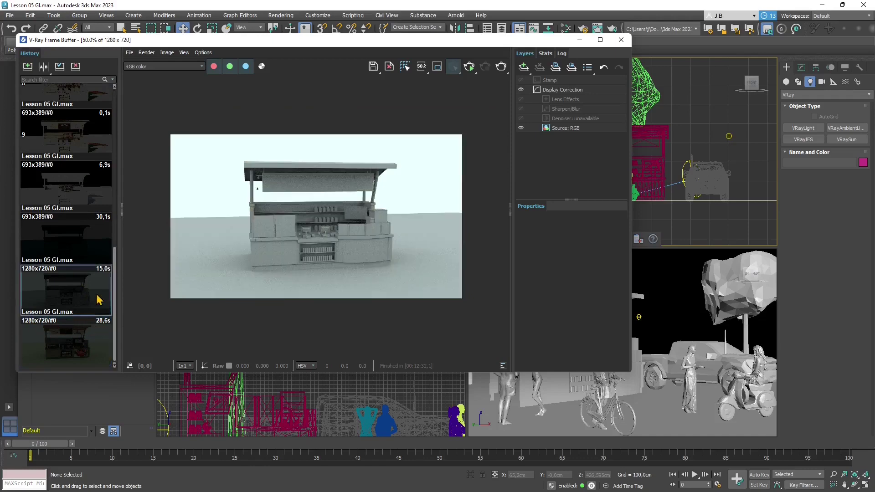
pyautogui.doubleClick(89, 253)
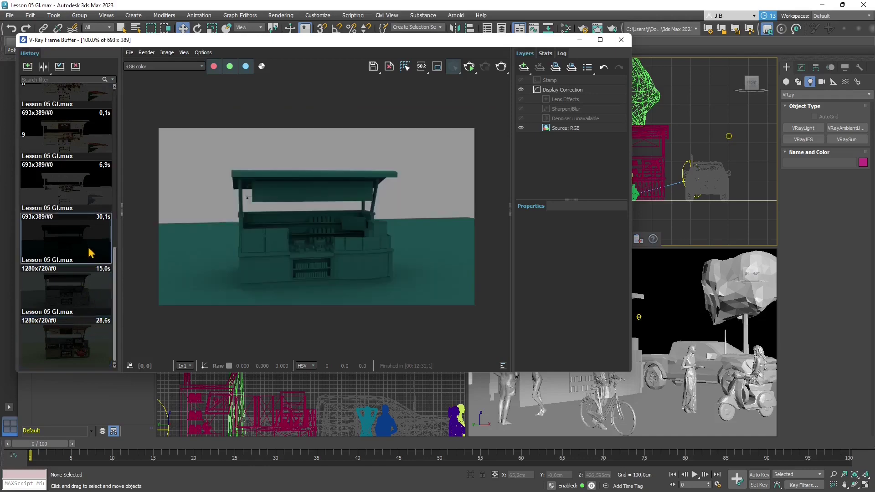
pyautogui.doubleClick(89, 299)
pyautogui.doubleClick(91, 346)
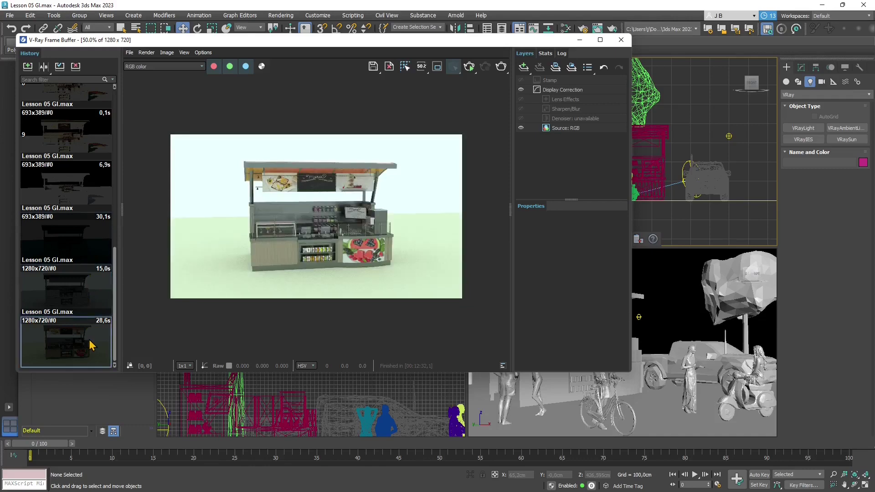
pyautogui.doubleClick(91, 305)
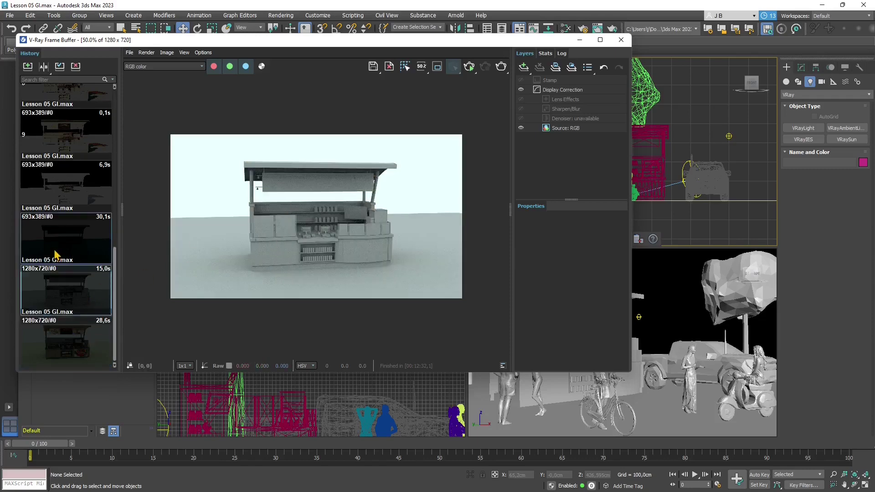
pyautogui.doubleClick(58, 254)
pyautogui.doubleClick(91, 189)
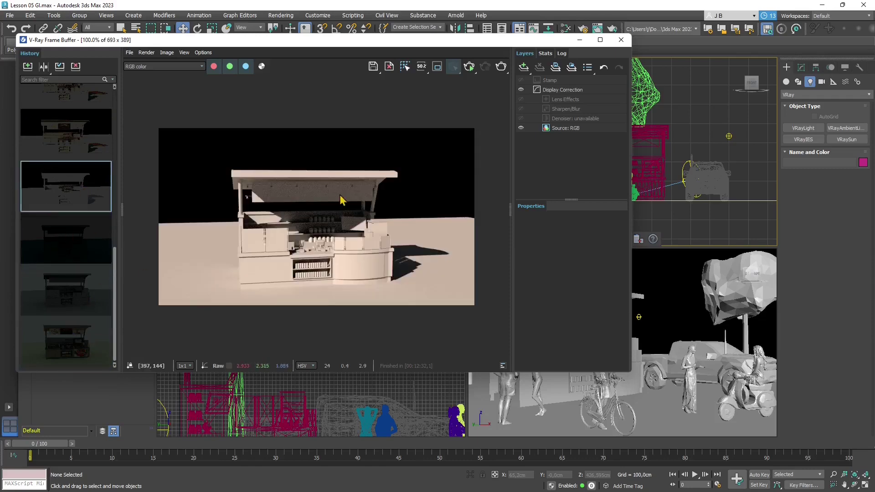
pyautogui.doubleClick(68, 360)
pyautogui.scroll(3, 70, 169)
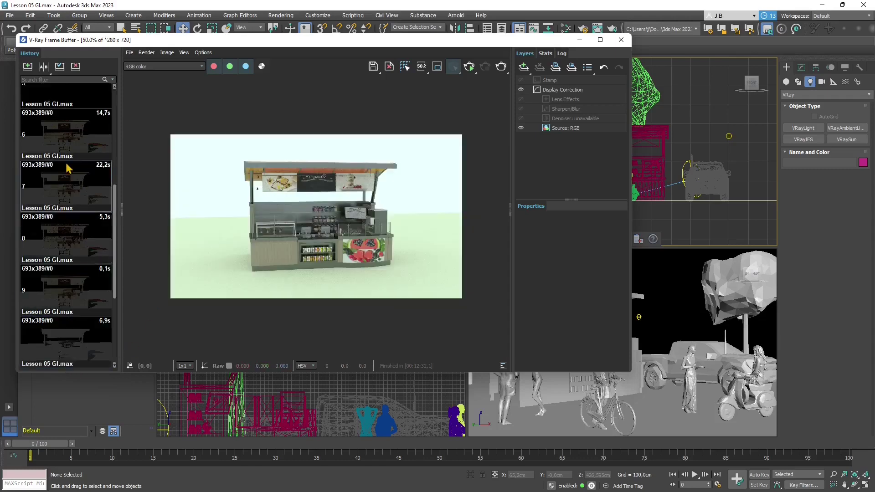
pyautogui.doubleClick(84, 183)
pyautogui.doubleClick(79, 230)
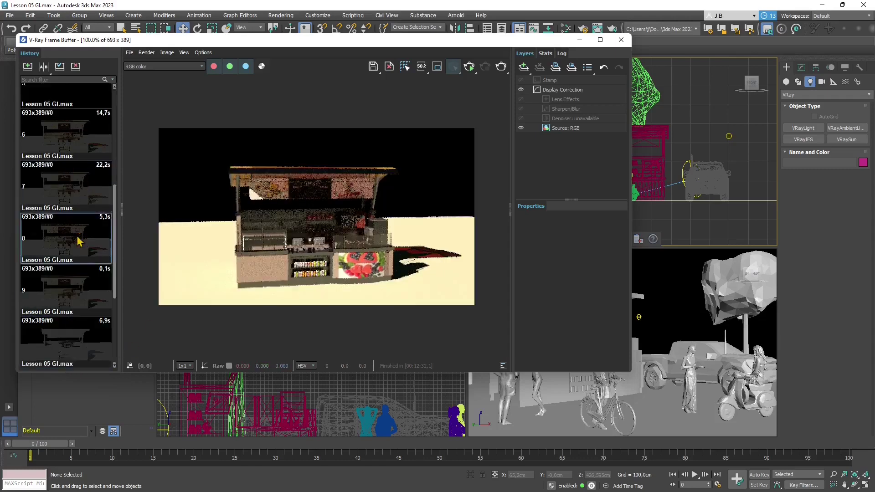
pyautogui.scroll(-1, 78, 297)
pyautogui.doubleClick(78, 296)
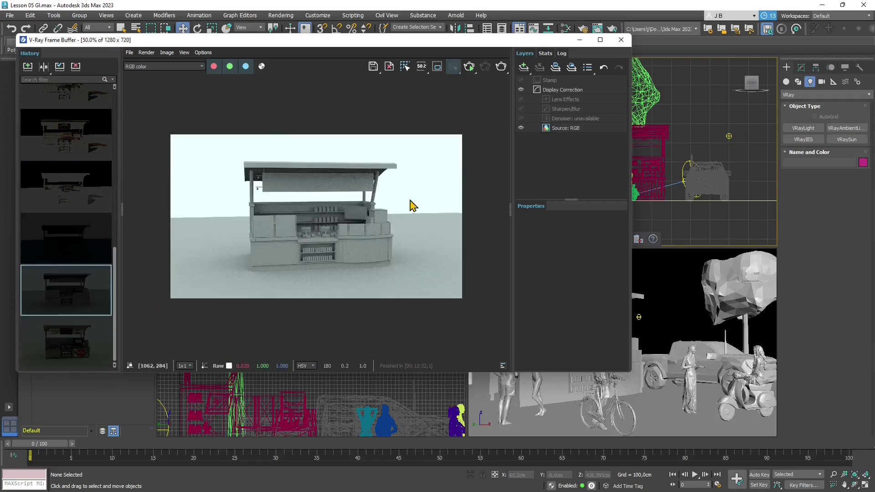
pyautogui.doubleClick(77, 342)
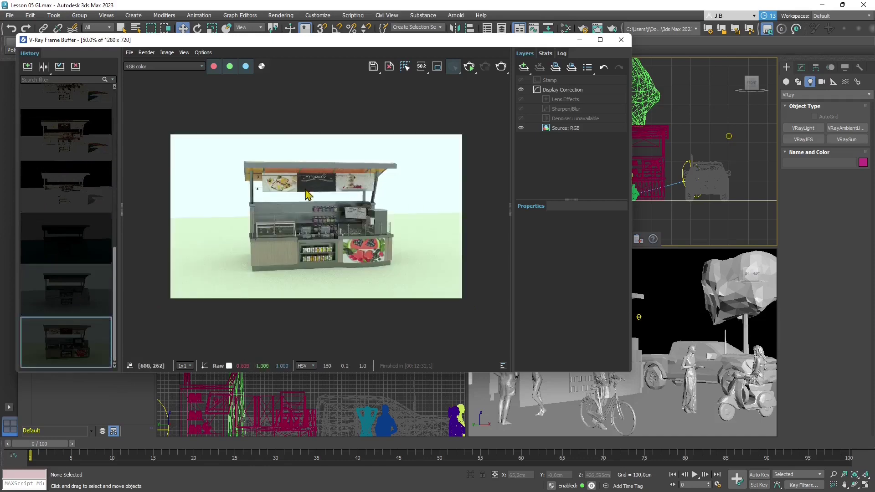
pyautogui.doubleClick(73, 294)
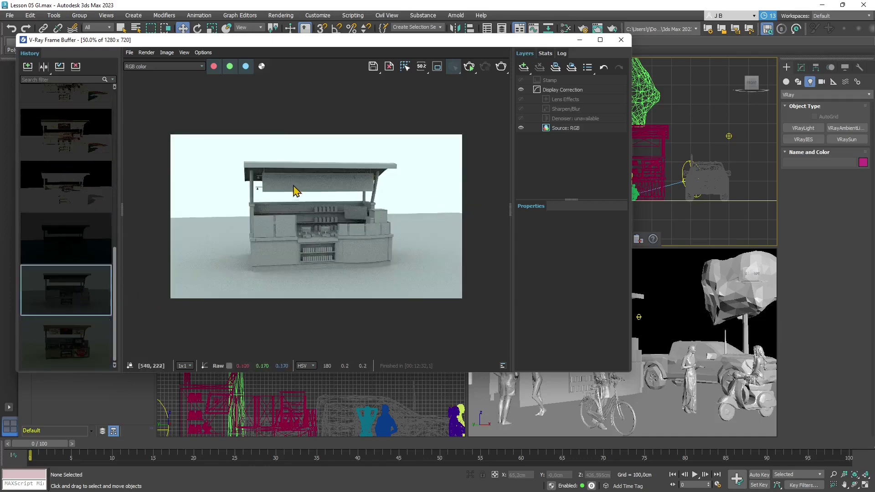
pyautogui.doubleClick(82, 234)
pyautogui.doubleClick(74, 190)
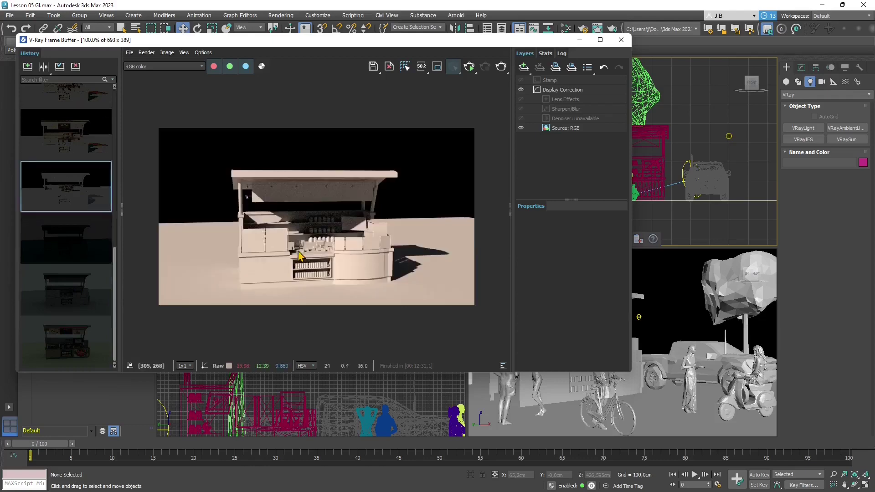
pyautogui.scroll(1, 299, 257)
pyautogui.scroll(-1, 299, 256)
pyautogui.scroll(2, 94, 155)
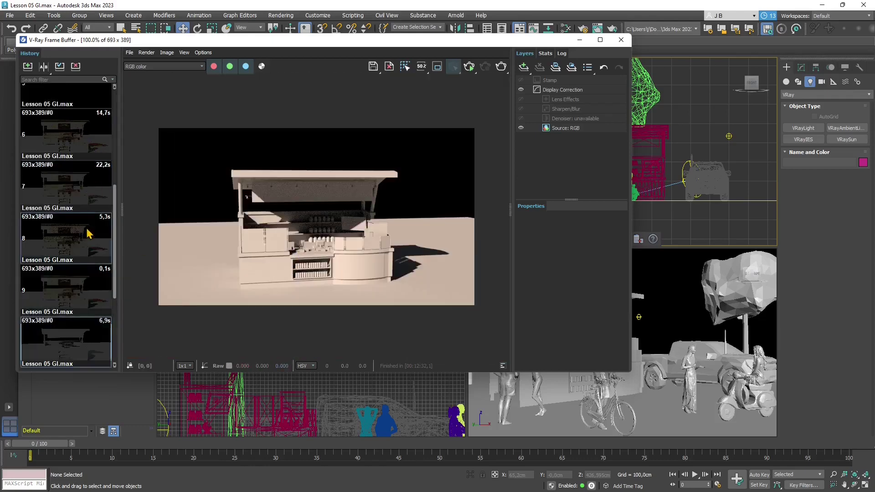
pyautogui.doubleClick(80, 189)
pyautogui.scroll(1, 254, 191)
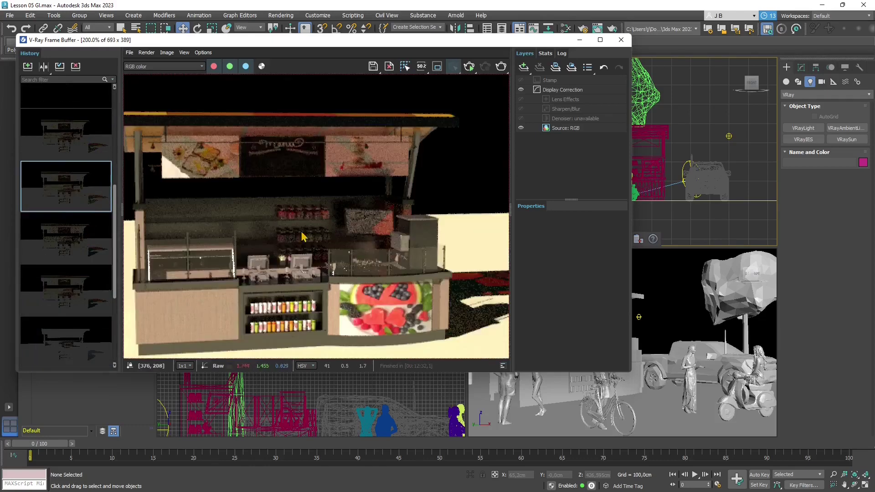
pyautogui.scroll(-1, 349, 263)
pyautogui.click(65, 139)
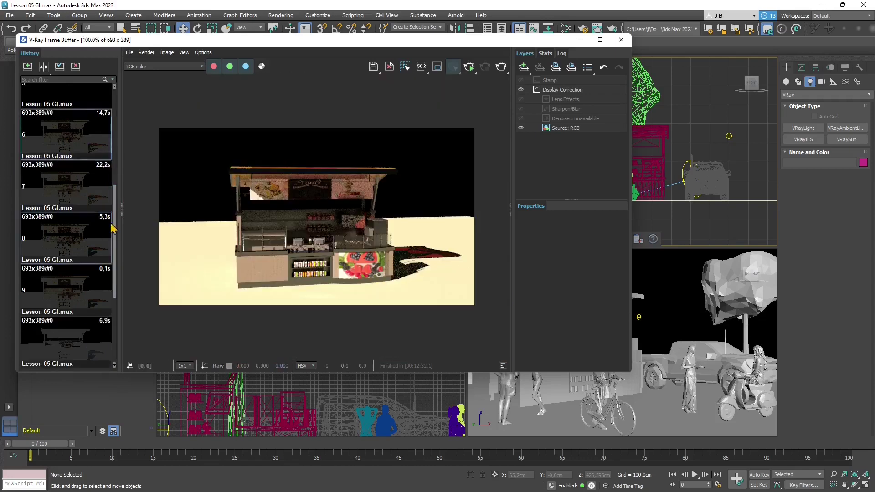
pyautogui.moveTo(118, 212); pyautogui.dragTo(128, 179)
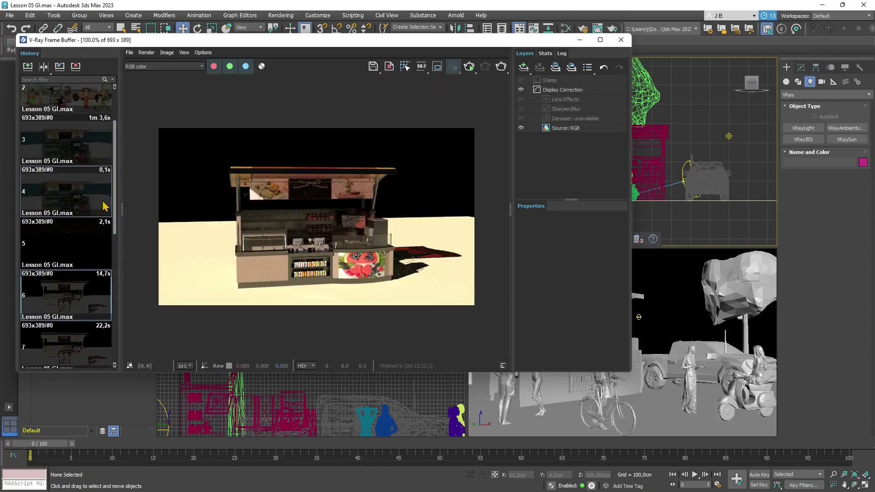
pyautogui.doubleClick(96, 245)
pyautogui.doubleClick(88, 196)
pyautogui.click(97, 157)
pyautogui.moveTo(117, 172); pyautogui.dragTo(120, 141)
pyautogui.doubleClick(101, 165)
pyautogui.click(100, 118)
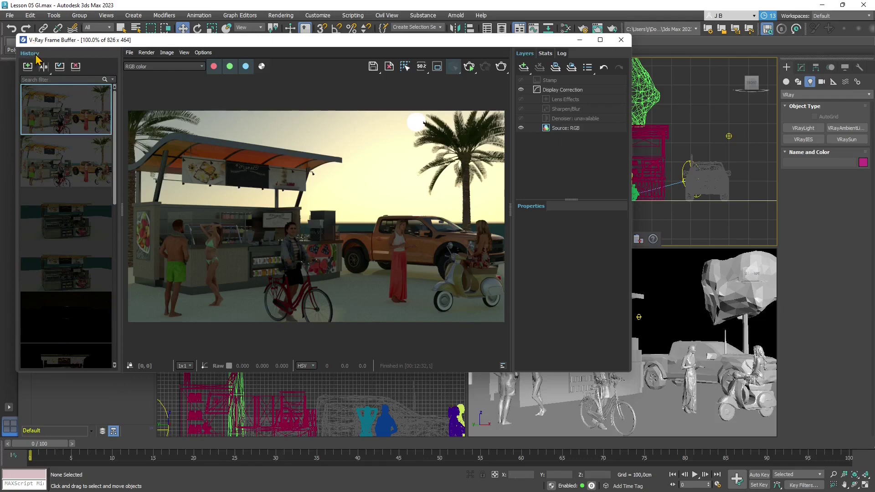
pyautogui.scroll(-5, 85, 253)
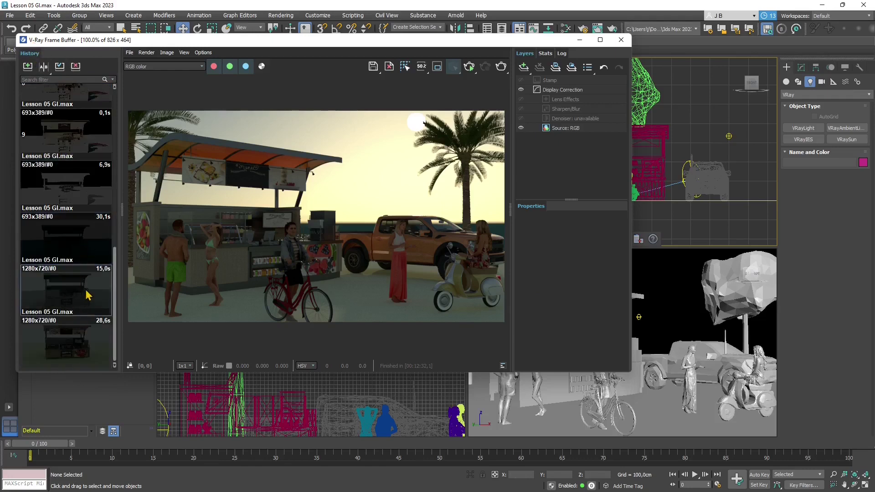
pyautogui.doubleClick(88, 293)
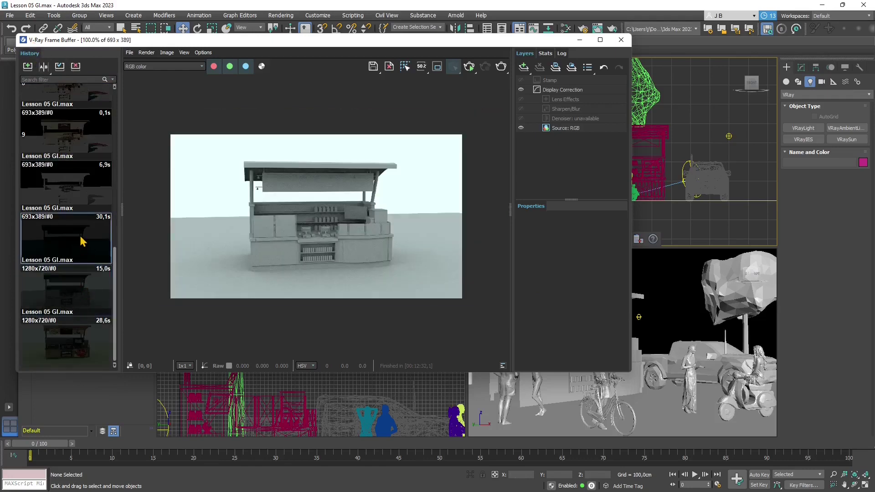
pyautogui.doubleClick(84, 242)
pyautogui.doubleClick(78, 293)
pyautogui.doubleClick(68, 342)
pyautogui.doubleClick(64, 303)
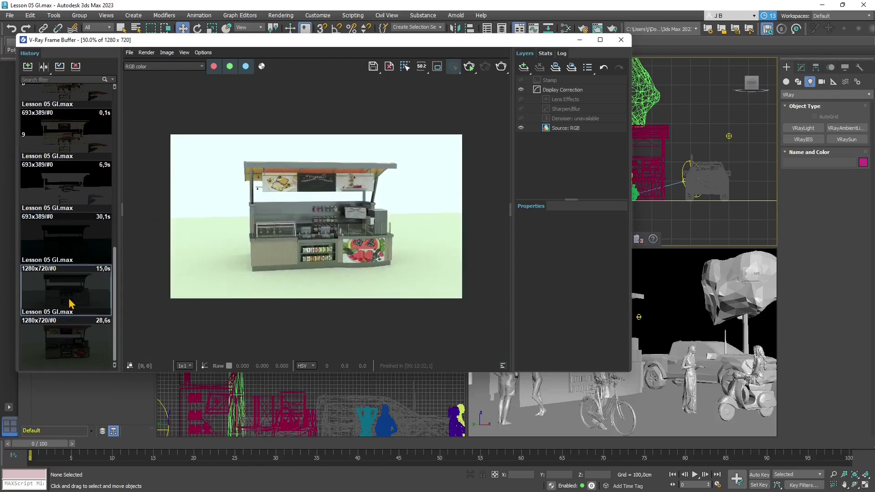
# Step: Split-compare the grey clay render against the 28,6s coloured render as B, divider shifted left
pyautogui.click(44, 67)
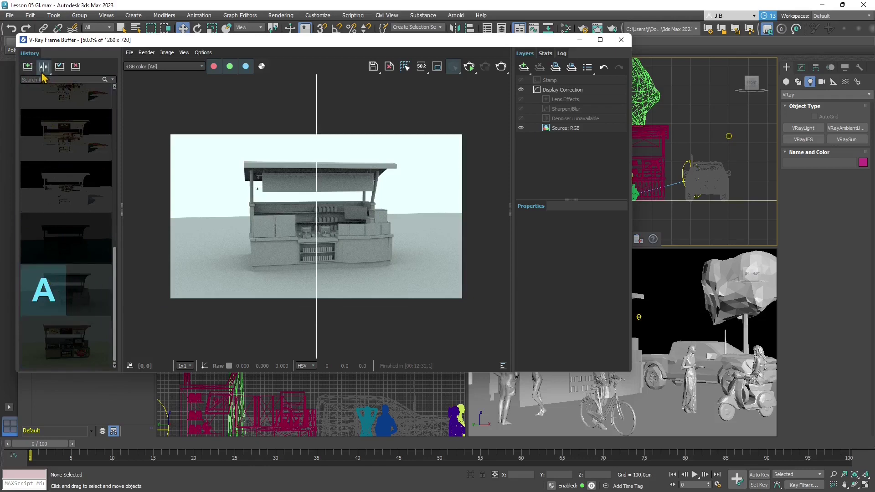
pyautogui.click(79, 349)
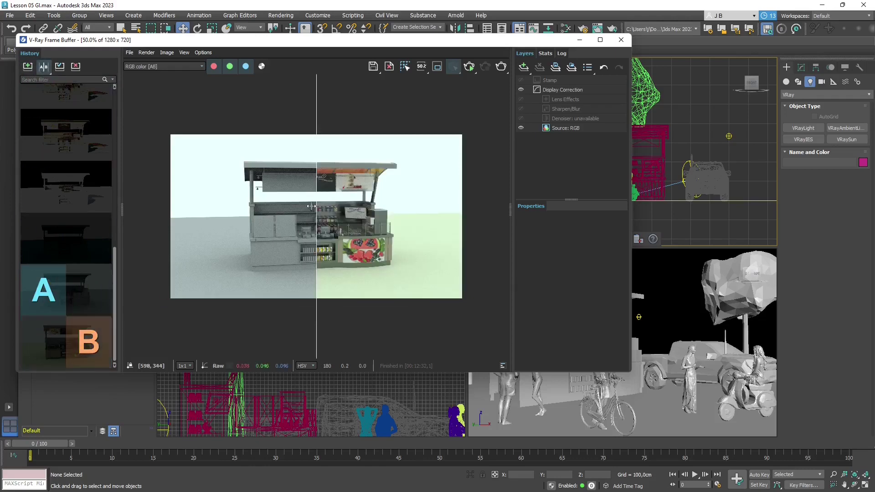
pyautogui.moveTo(318, 146); pyautogui.dragTo(321, 249)
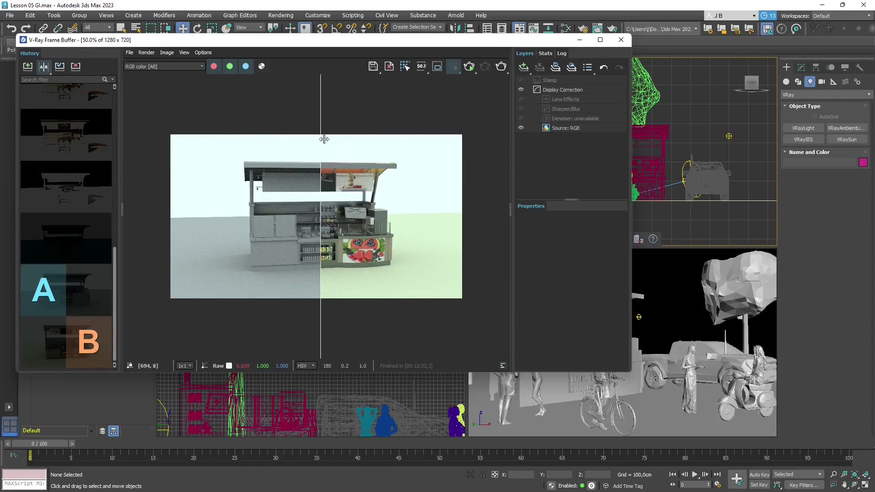
pyautogui.moveTo(321, 140); pyautogui.dragTo(315, 223)
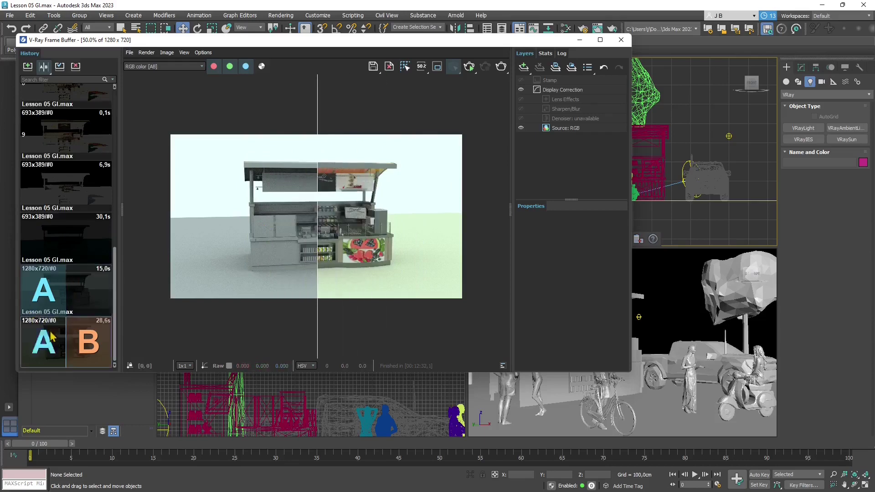
# Step: Set two history renders as A and B and slide the comparison divider across them
pyautogui.scroll(1, 292, 205)
pyautogui.scroll(1, 314, 159)
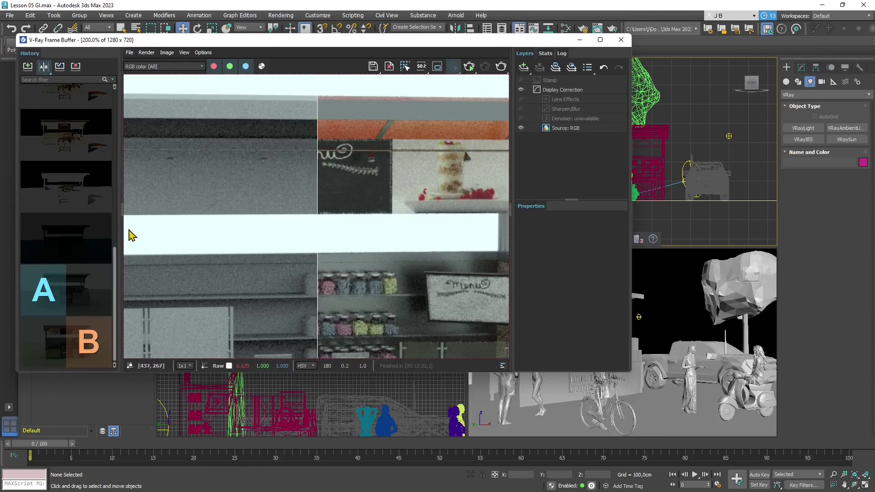
pyautogui.scroll(5, 60, 201)
pyautogui.click(55, 120)
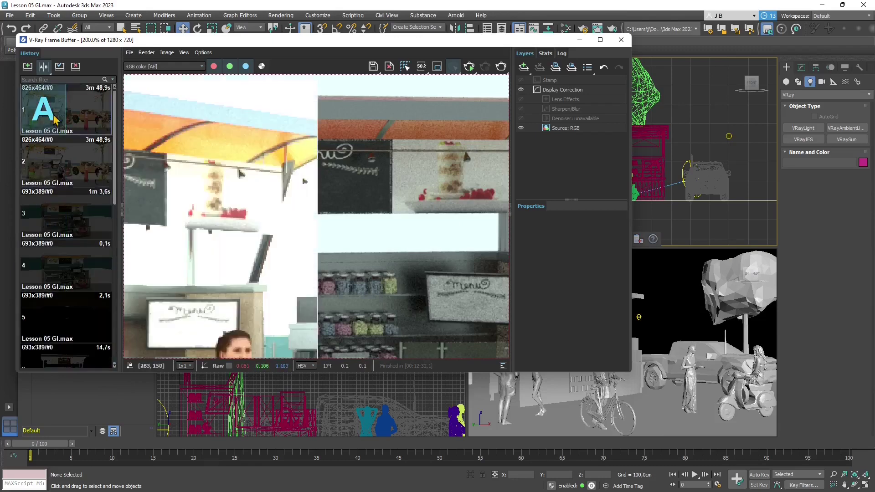
pyautogui.click(88, 162)
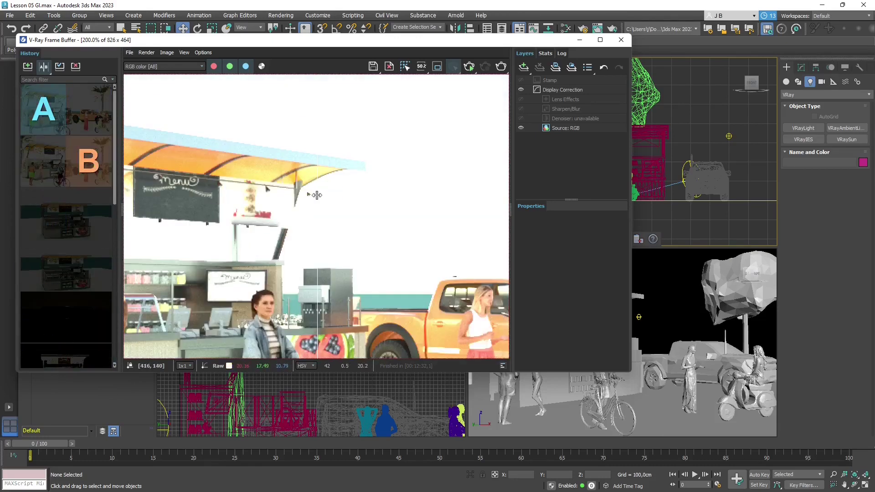
pyautogui.moveTo(311, 196); pyautogui.dragTo(289, 251)
pyautogui.click(88, 212)
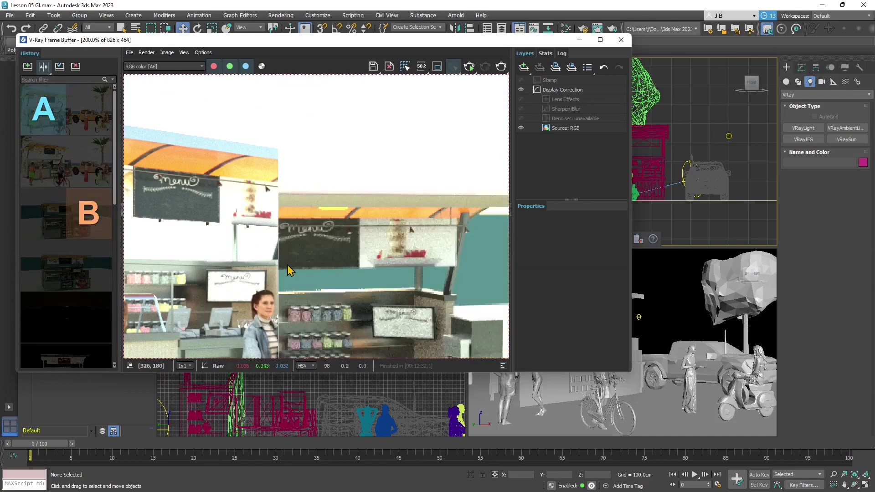
pyautogui.click(25, 111)
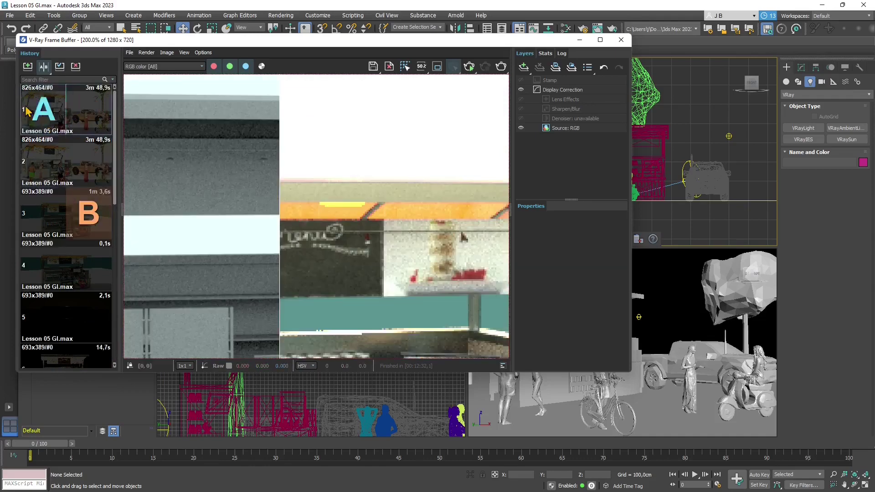
pyautogui.click(88, 162)
pyautogui.click(44, 110)
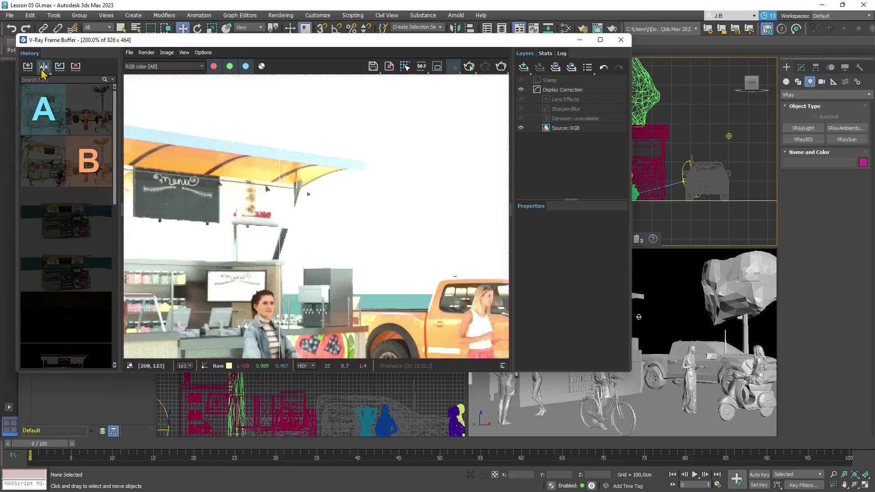
# Step: Switch the comparison to a top-and-bottom split and adjust the split line
pyautogui.click(43, 66)
pyautogui.click(64, 93)
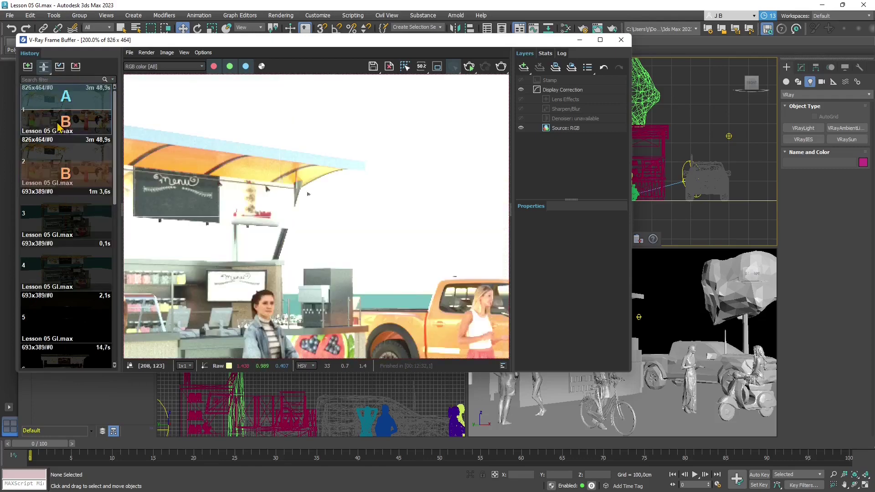
pyautogui.click(60, 112)
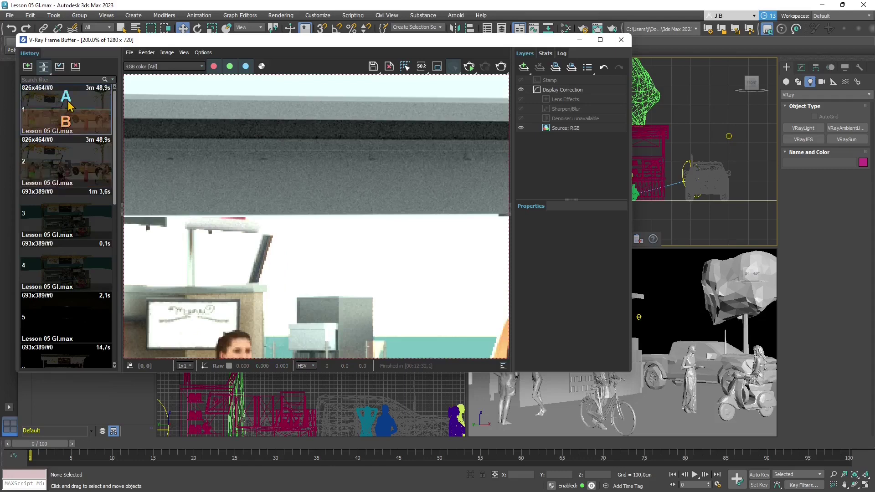
pyautogui.scroll(-3, 457, 245)
pyautogui.scroll(1, 310, 214)
pyautogui.moveTo(306, 218)
pyautogui.mouseDown()
pyautogui.moveTo(307, 157)
pyautogui.moveTo(322, 250)
pyautogui.moveTo(313, 153)
pyautogui.moveTo(314, 214)
pyautogui.mouseUp()
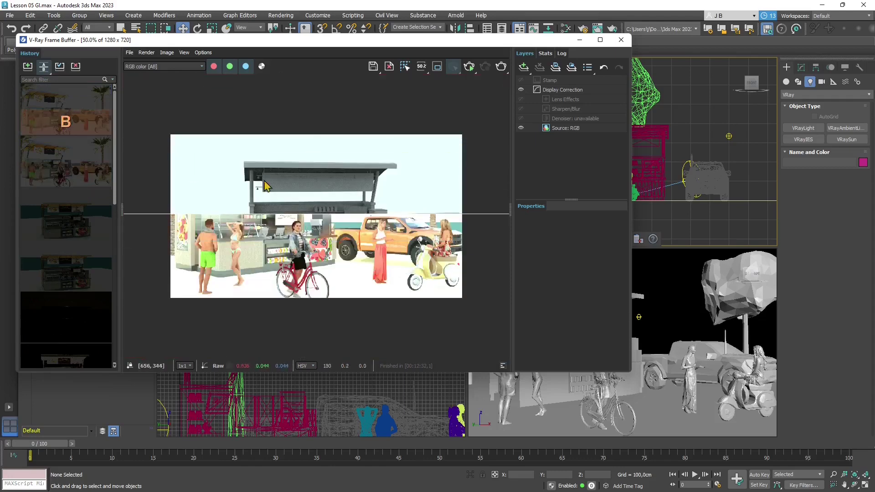
# Step: Compare four history renders in the ABCD layout, then turn comparison off
pyautogui.click(44, 66)
pyautogui.click(56, 102)
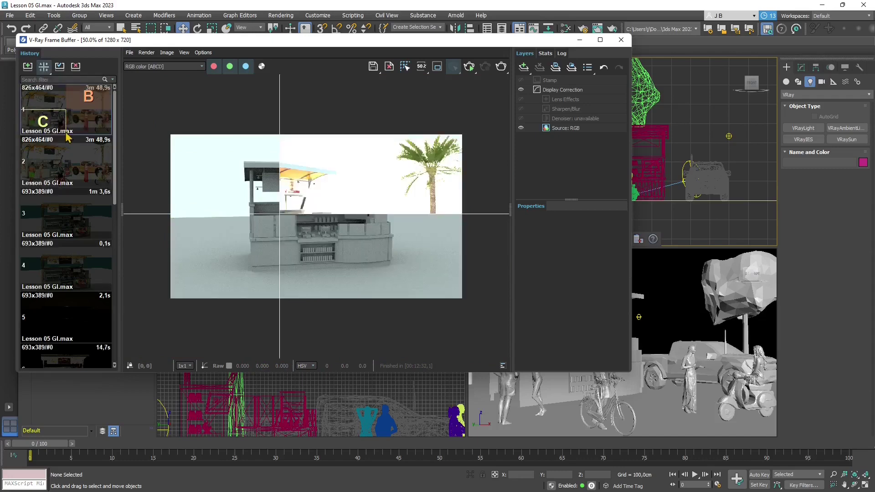
pyautogui.click(43, 96)
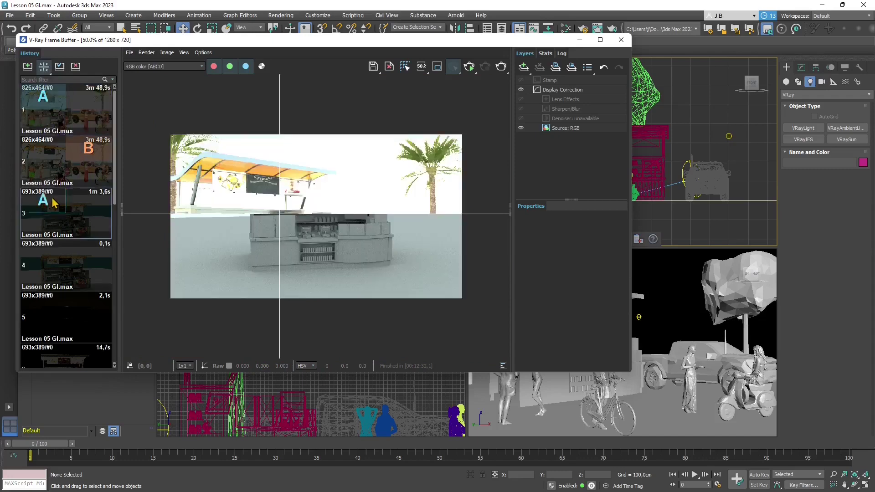
pyautogui.click(43, 225)
pyautogui.click(88, 277)
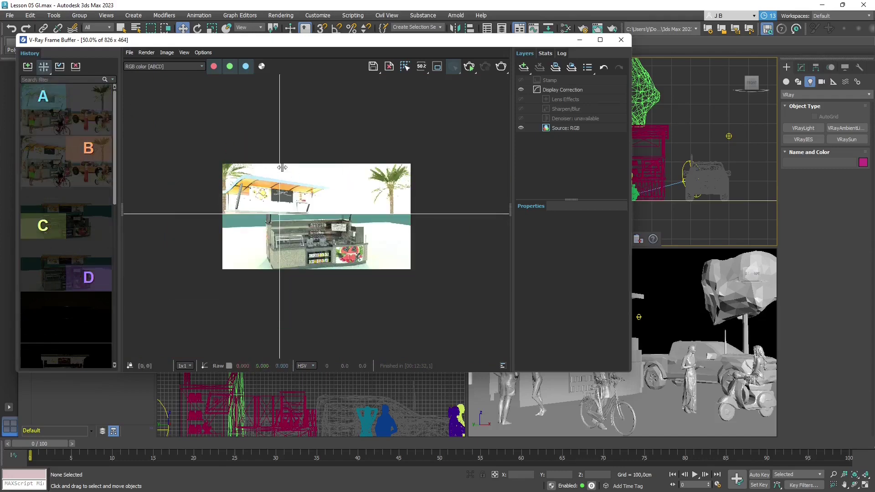
pyautogui.moveTo(280, 214); pyautogui.dragTo(321, 201)
pyautogui.click(66, 274)
pyautogui.click(44, 68)
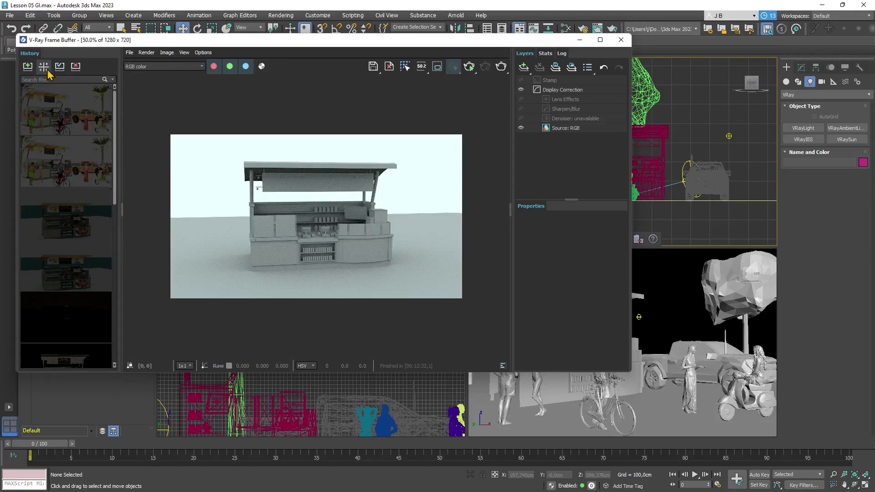
# Step: Preview the teal, beige clay and dark renders from the history list
pyautogui.scroll(-5, 59, 292)
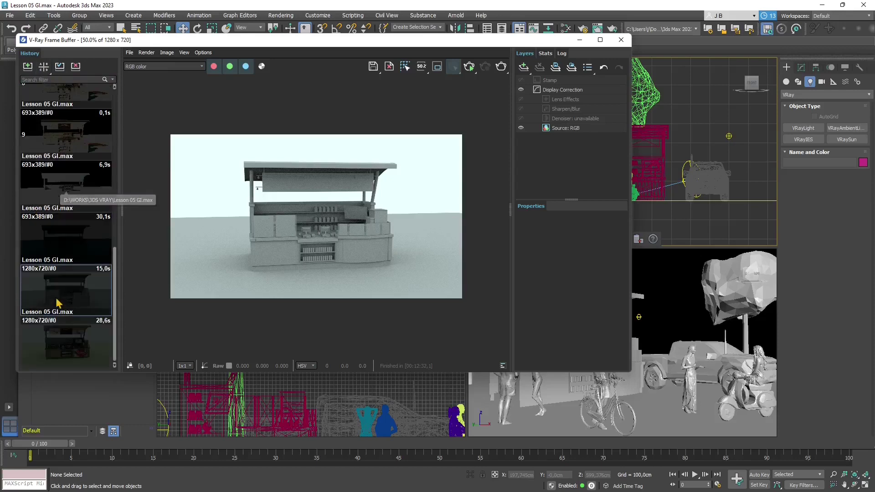
pyautogui.click(76, 237)
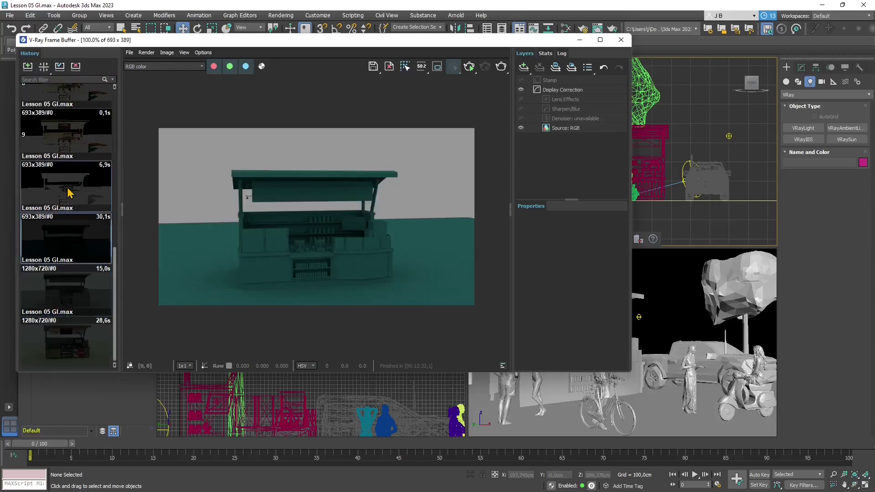
pyautogui.click(69, 190)
pyautogui.scroll(5, 68, 196)
pyautogui.click(67, 237)
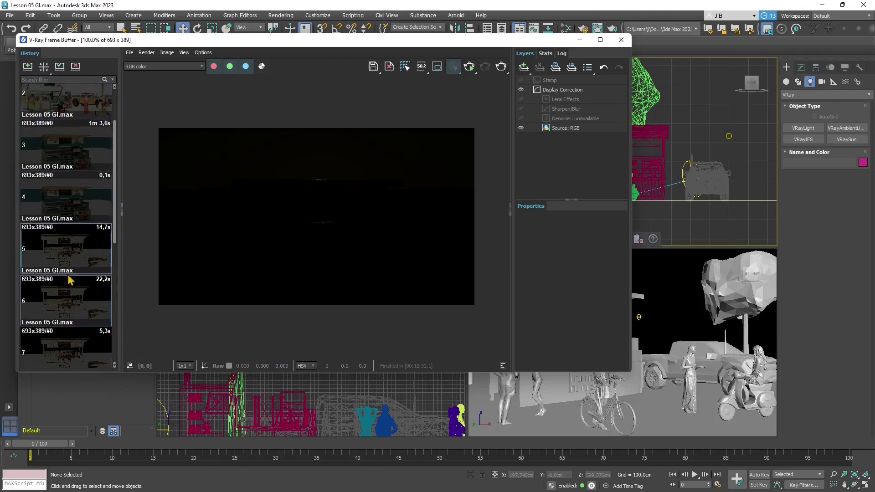
# Step: Preview the teal and textured renders, then settle on the 693x389 clay kiosk render
pyautogui.scroll(-3, 71, 276)
pyautogui.click(78, 289)
pyautogui.click(78, 209)
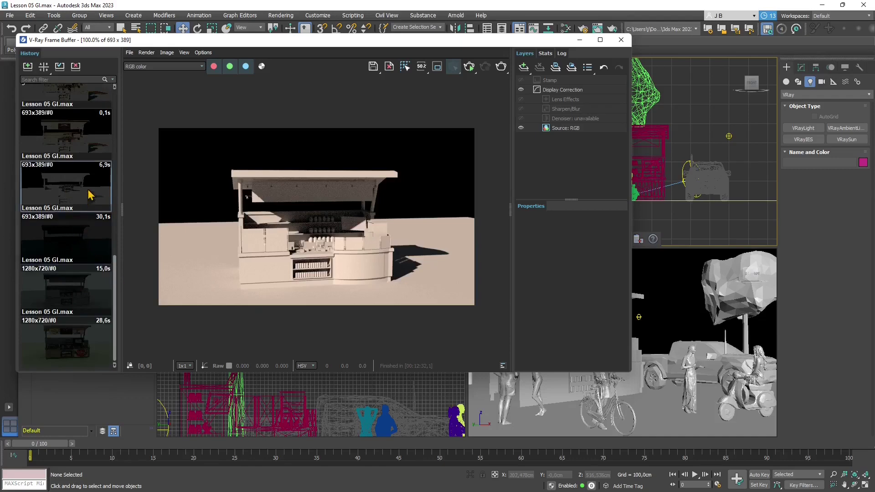
pyautogui.click(86, 141)
pyautogui.scroll(3, 70, 227)
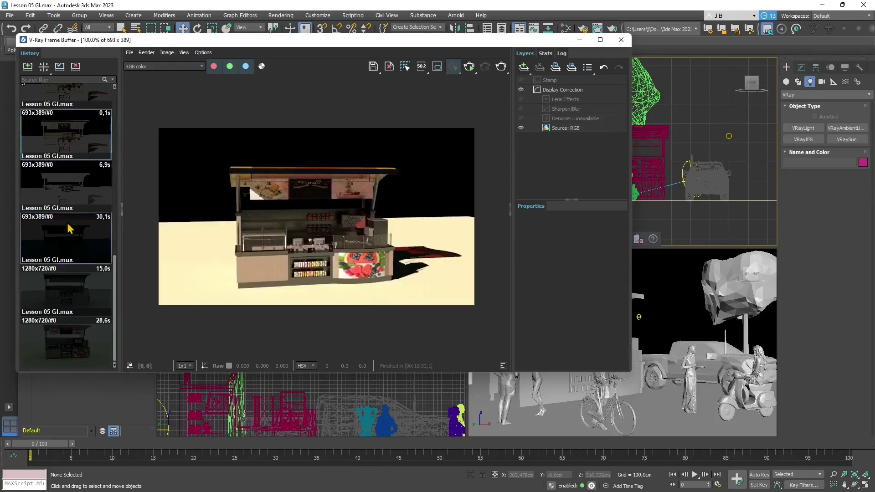
pyautogui.scroll(5, 69, 228)
pyautogui.click(73, 171)
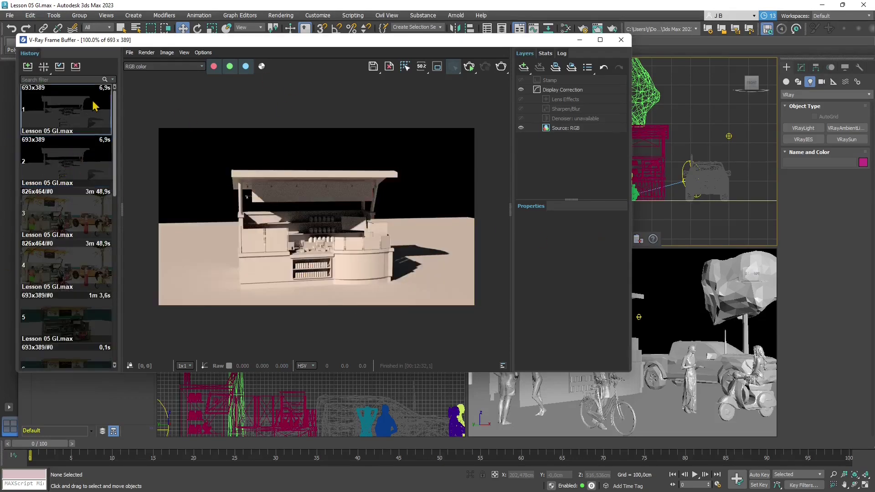
pyautogui.moveTo(428, 40)
pyautogui.mouseDown()
pyautogui.moveTo(430, 70)
pyautogui.moveTo(422, 51)
pyautogui.moveTo(434, 46)
pyautogui.mouseUp()
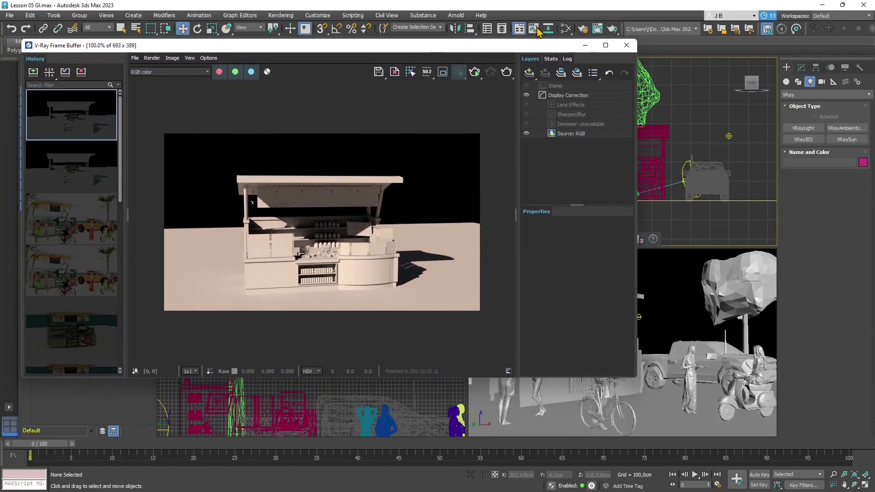
# Step: Check the VFB stats, then show Render Setup's GI tab with brute force engines and 3 bounces
pyautogui.click(546, 59)
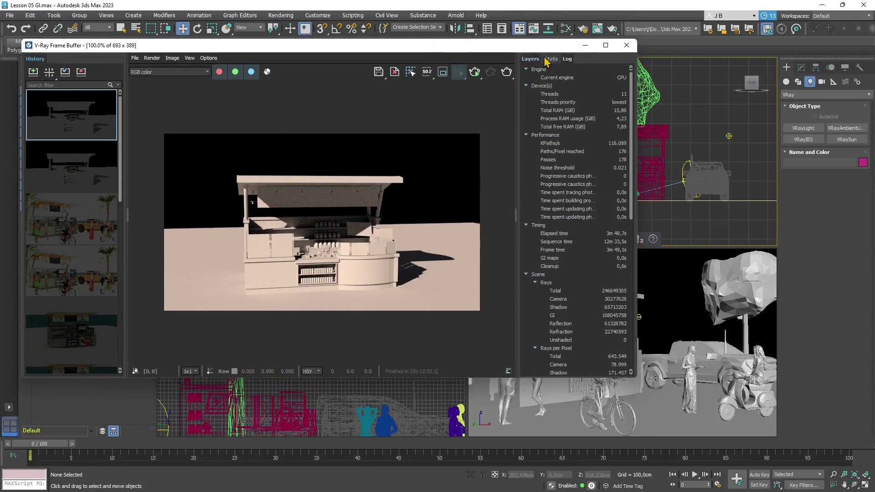
pyautogui.click(533, 59)
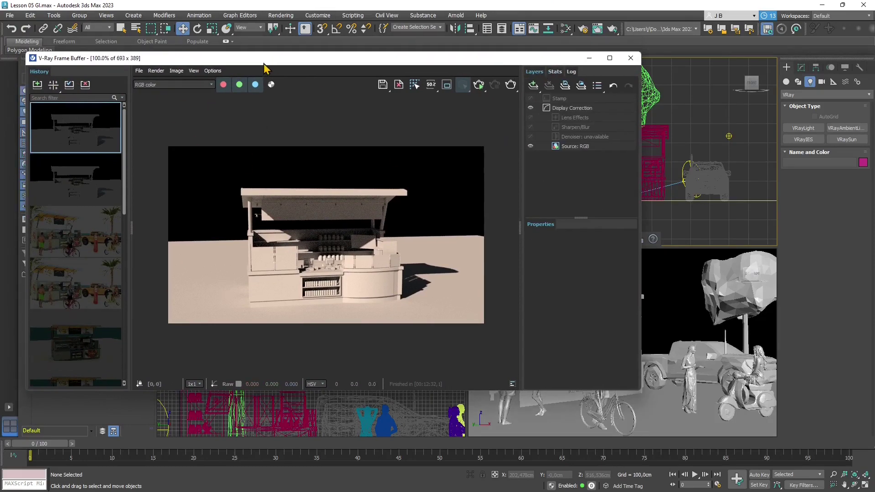
pyautogui.click(281, 15)
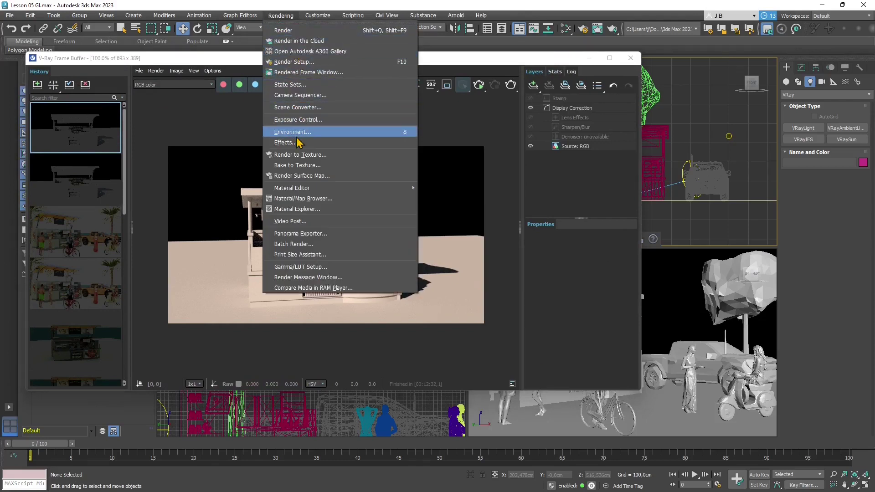
pyautogui.click(298, 61)
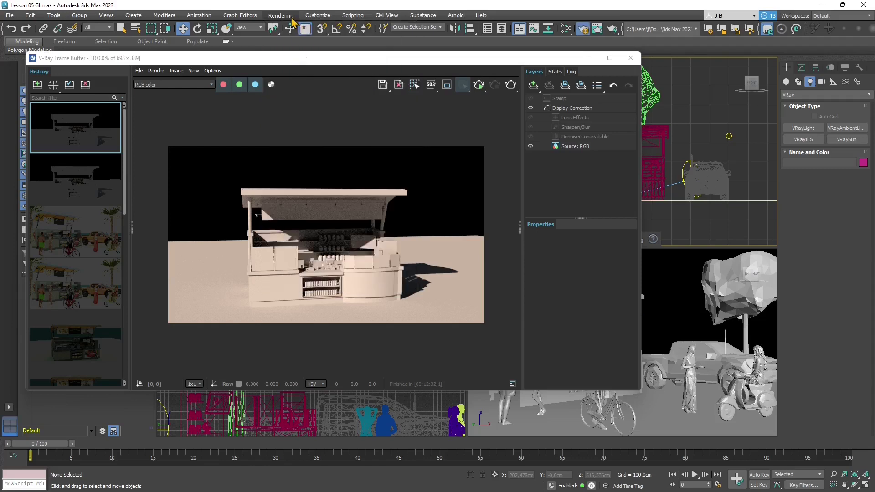
pyautogui.click(586, 118)
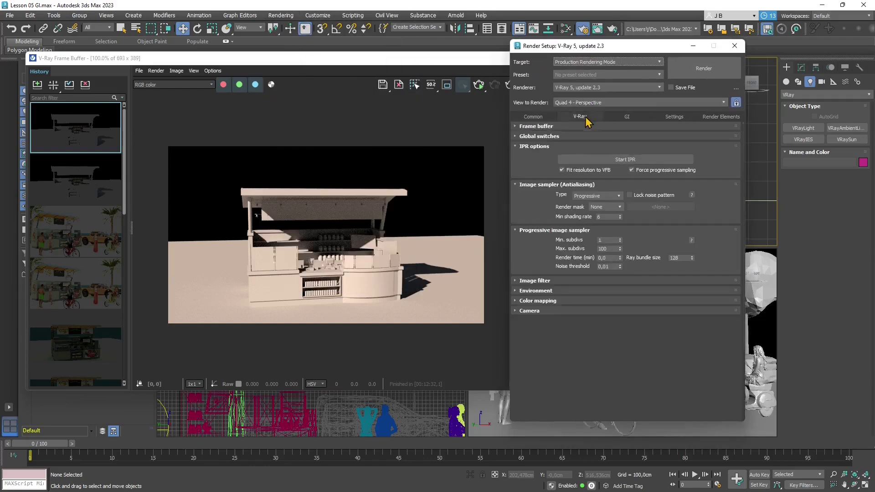
pyautogui.click(625, 117)
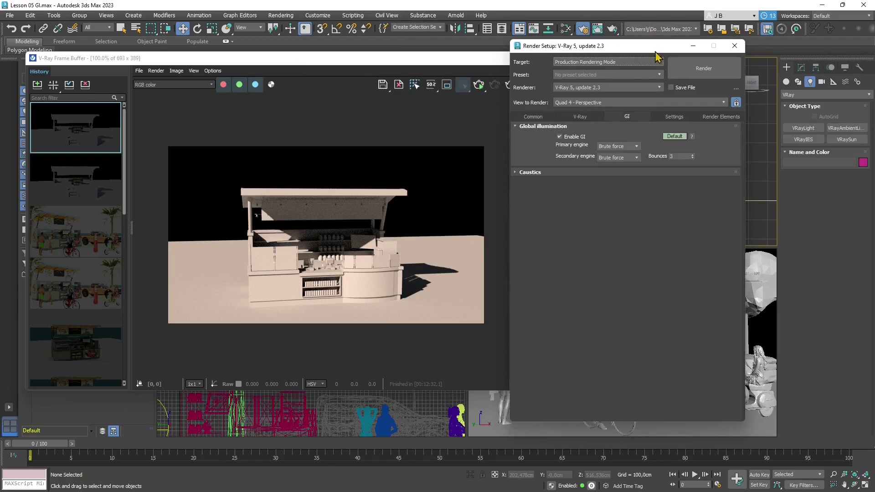
pyautogui.moveTo(676, 48); pyautogui.dragTo(713, 54)
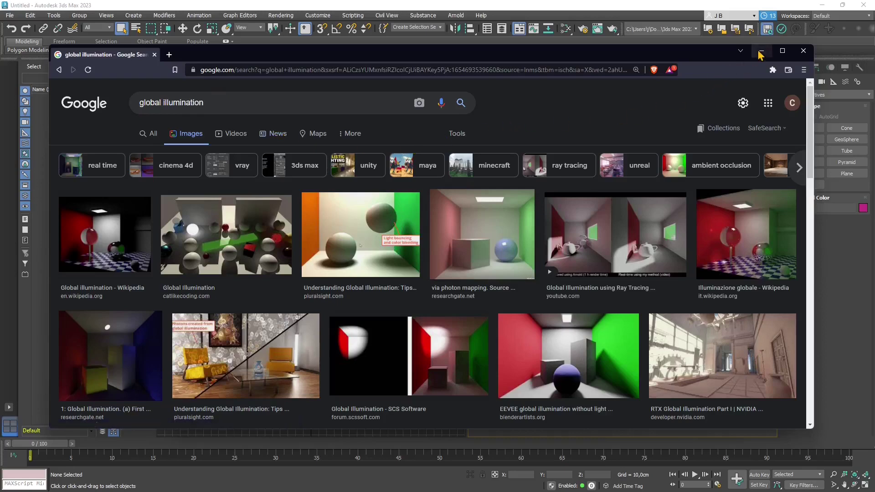
# Step: Create a large floor plane, 157.756 x 144.62 cm, on the ground grid
pyautogui.click(761, 51)
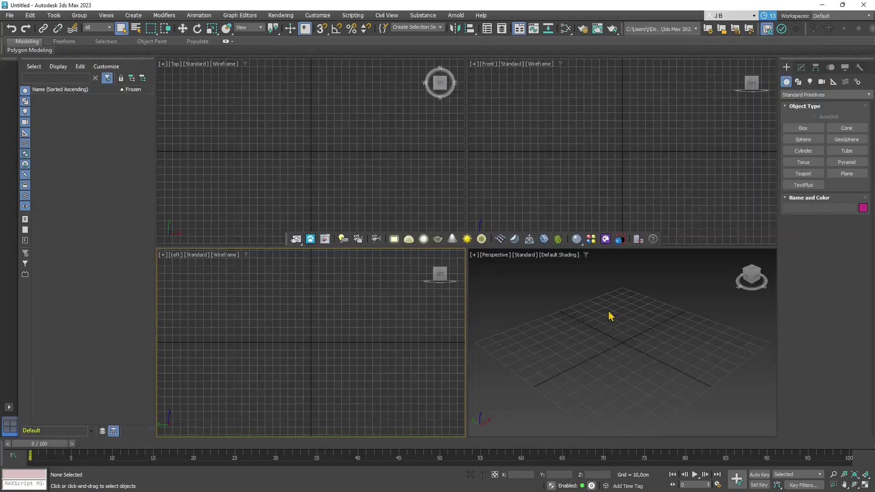
pyautogui.moveTo(618, 316); pyautogui.dragTo(603, 328, button='middle')
pyautogui.keyDown('alt'); pyautogui.moveTo(655, 353); pyautogui.dragTo(637, 356, button='middle'); pyautogui.keyUp('alt')
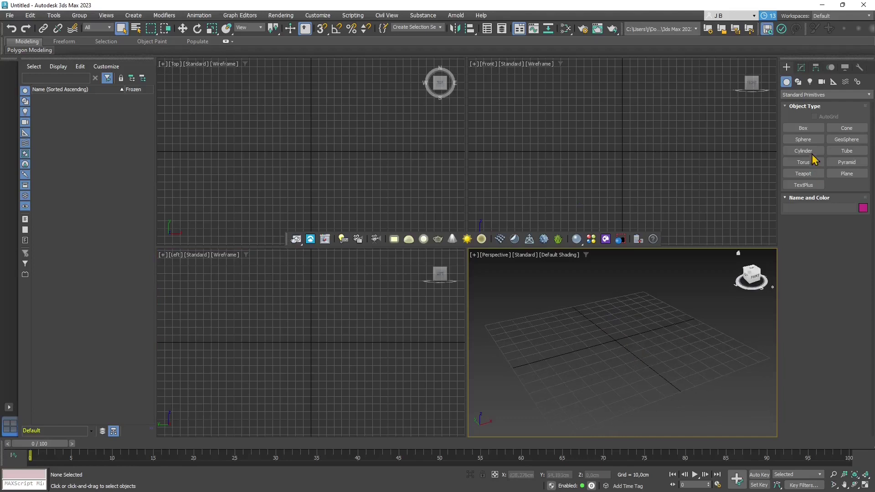
pyautogui.click(847, 174)
pyautogui.moveTo(478, 324); pyautogui.dragTo(531, 395)
pyautogui.moveTo(597, 401)
pyautogui.mouseDown()
pyautogui.moveTo(774, 368)
pyautogui.moveTo(774, 359)
pyautogui.mouseUp()
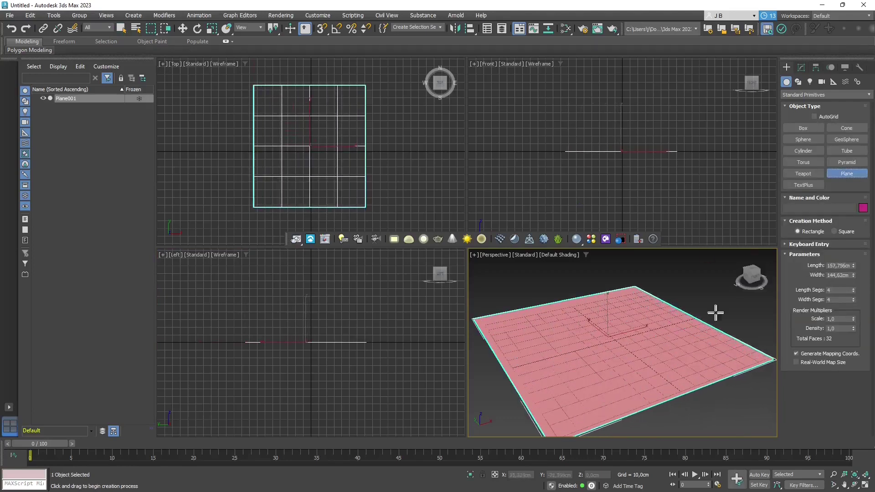
# Step: Change the floor plane's object colour from pink to white
pyautogui.click(862, 208)
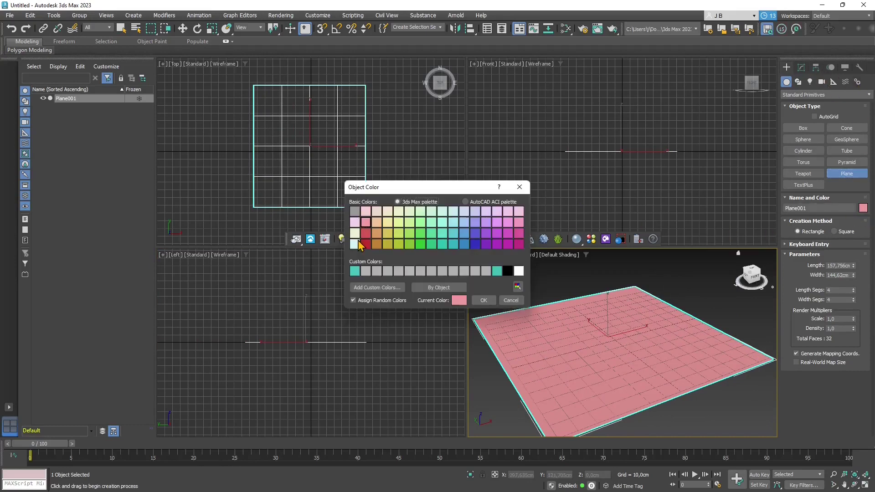
pyautogui.click(519, 271)
pyautogui.click(484, 300)
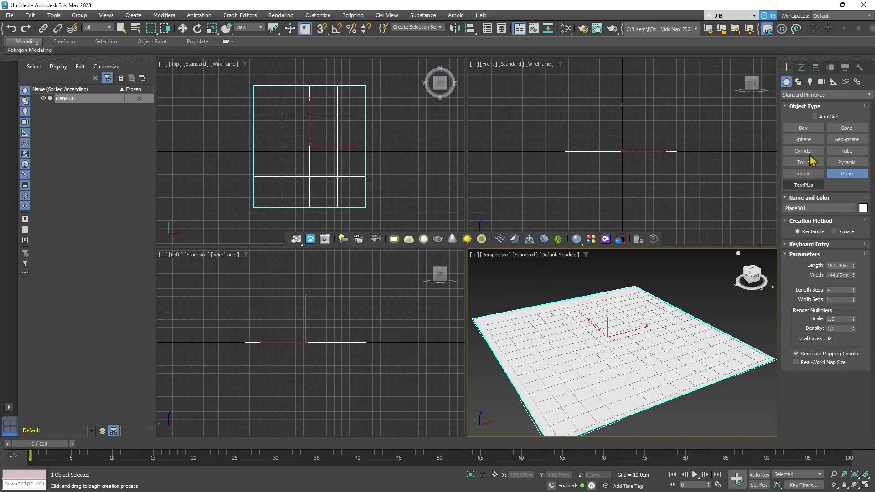
# Step: Draw three thin box walls along the plane's left, right and back edges
pyautogui.click(802, 128)
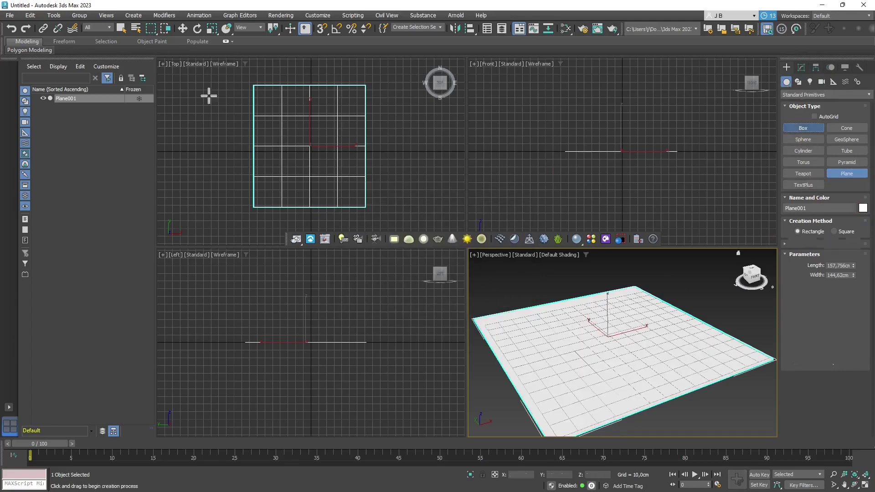
pyautogui.moveTo(252, 83); pyautogui.dragTo(249, 209)
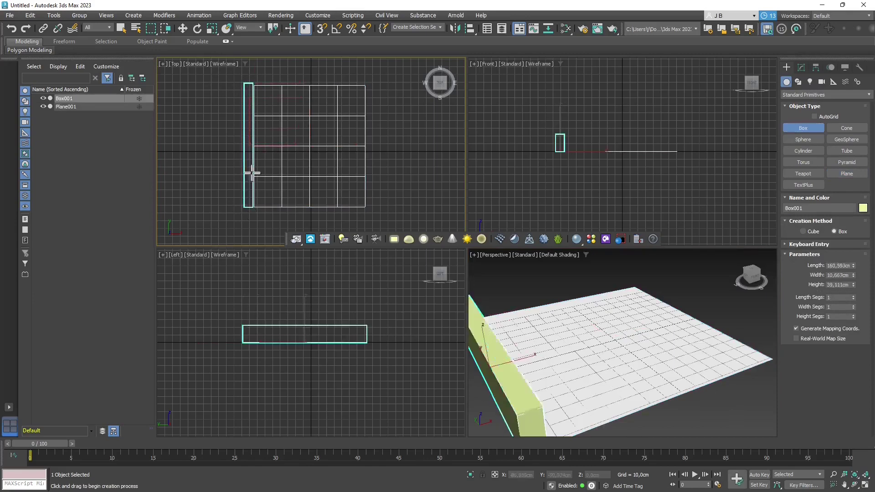
pyautogui.click(259, 109)
pyautogui.keyDown('alt'); pyautogui.moveTo(583, 386); pyautogui.dragTo(543, 370, button='middle'); pyautogui.keyUp('alt')
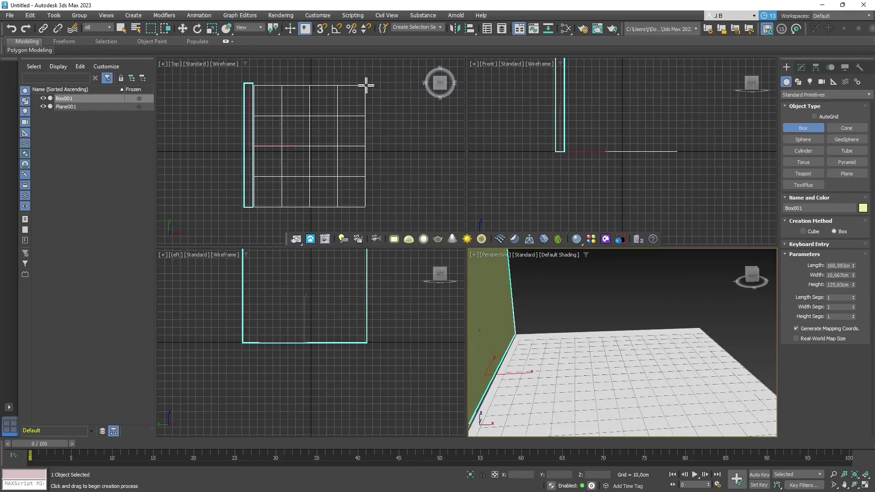
pyautogui.moveTo(366, 85); pyautogui.dragTo(377, 208)
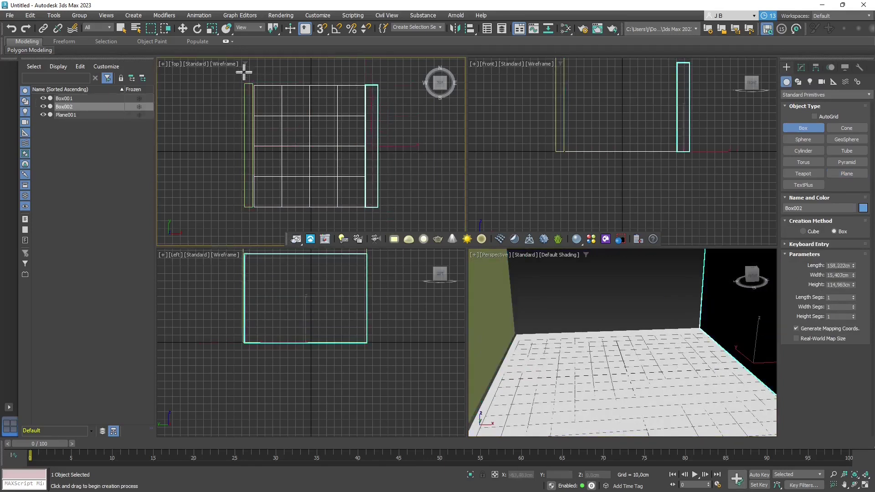
pyautogui.moveTo(232, 83); pyautogui.dragTo(383, 72)
pyautogui.click(414, 43)
# Step: Move the back, left and right walls flush against the floor's edges
pyautogui.moveTo(277, 83); pyautogui.dragTo(279, 133, button='middle')
pyautogui.click(183, 28)
pyautogui.scroll(4, 315, 119)
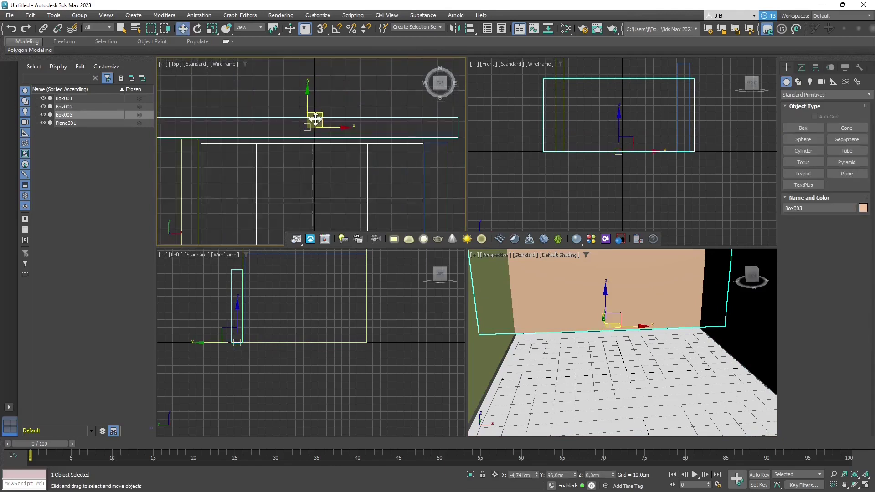
pyautogui.moveTo(323, 115); pyautogui.dragTo(328, 121)
pyautogui.moveTo(238, 184); pyautogui.dragTo(237, 137, button='middle')
pyautogui.click(214, 122)
pyautogui.moveTo(251, 175); pyautogui.dragTo(253, 175)
pyautogui.scroll(-3, 319, 175)
pyautogui.scroll(4, 369, 162)
pyautogui.click(417, 174)
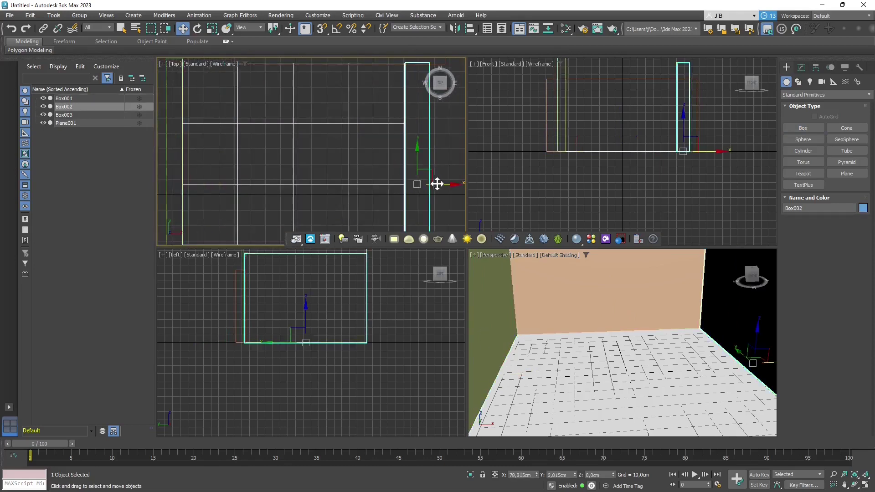
pyautogui.moveTo(439, 184); pyautogui.dragTo(436, 184)
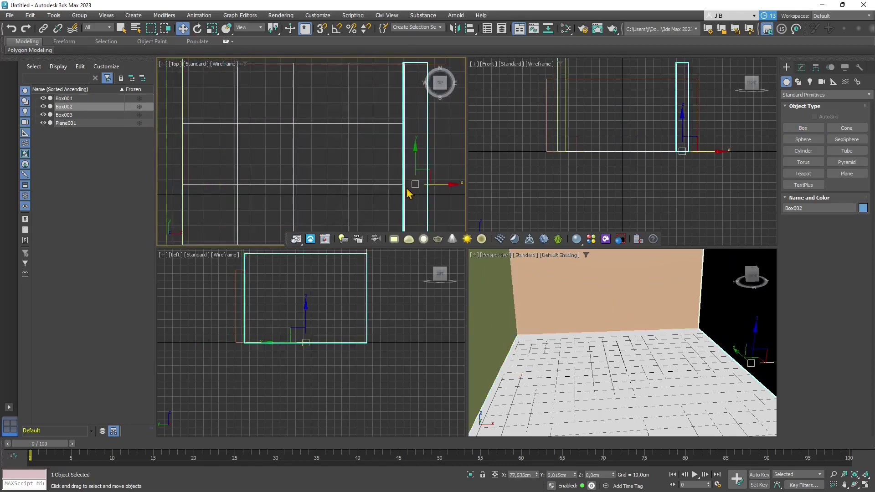
# Step: Make the peach back wall Box003 thinner in its Modify parameters
pyautogui.keyDown('alt'); pyautogui.moveTo(569, 388); pyautogui.dragTo(611, 331, button='middle'); pyautogui.keyUp('alt')
pyautogui.click(611, 332)
pyautogui.click(801, 67)
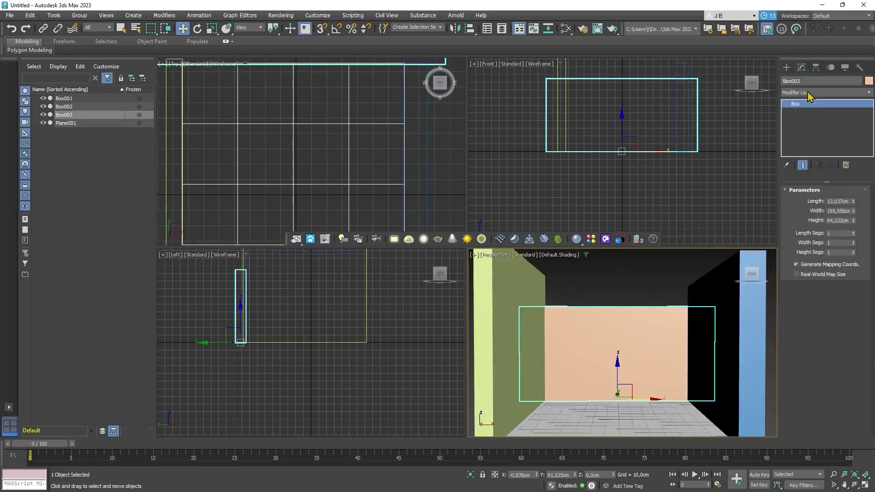
pyautogui.moveTo(853, 202)
pyautogui.mouseDown()
pyautogui.moveTo(853, 228)
pyautogui.moveTo(854, 202)
pyautogui.mouseUp()
# Step: Set the back wall's height to 121,547 cm
pyautogui.click(593, 275)
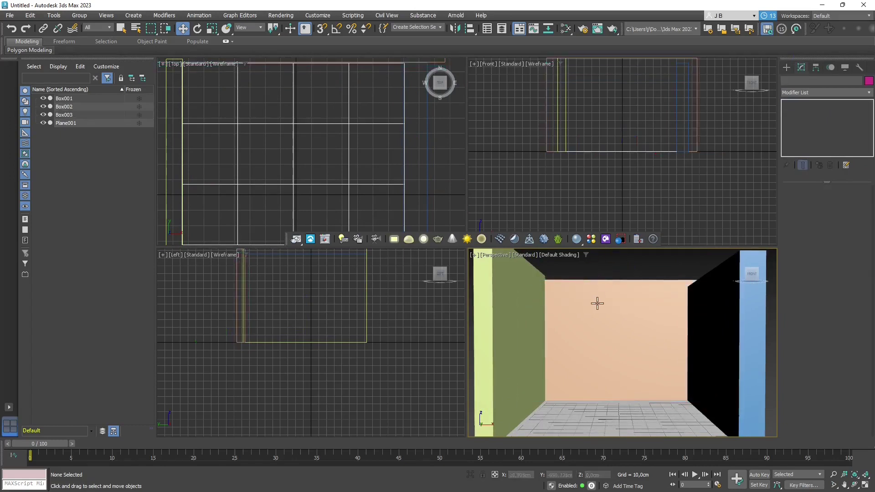
pyautogui.keyDown('alt'); pyautogui.moveTo(603, 302); pyautogui.dragTo(584, 285, button='middle'); pyautogui.keyUp('alt')
pyautogui.scroll(-5, 265, 123)
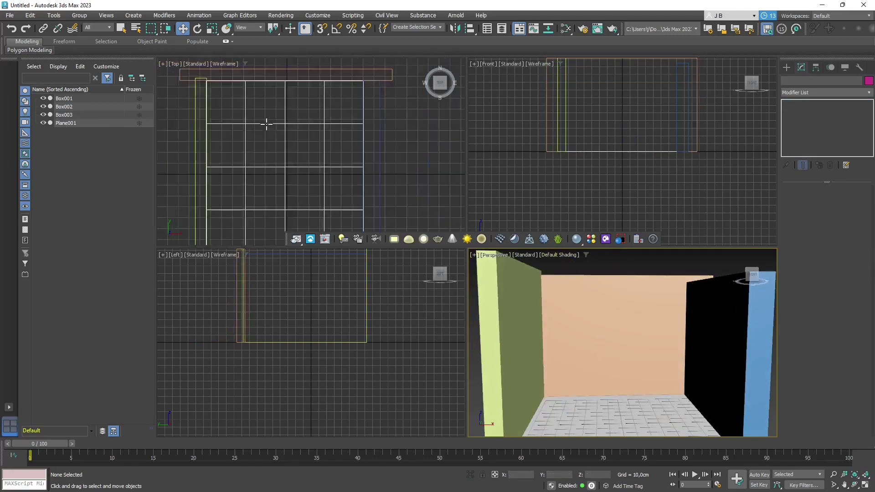
# Step: Create a flat box covering the room and lift it to the wall tops as a ceiling
pyautogui.click(787, 67)
pyautogui.click(802, 125)
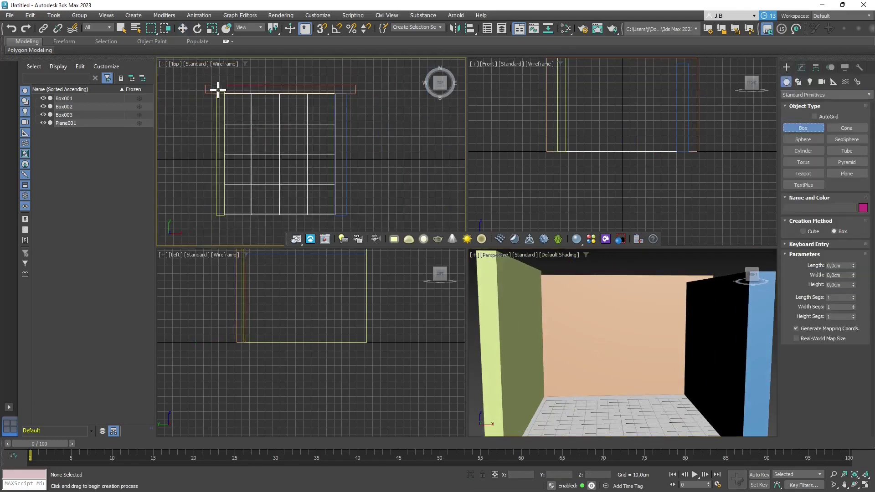
pyautogui.moveTo(217, 84)
pyautogui.mouseDown()
pyautogui.moveTo(328, 209)
pyautogui.moveTo(345, 215)
pyautogui.mouseUp()
pyautogui.click(341, 203)
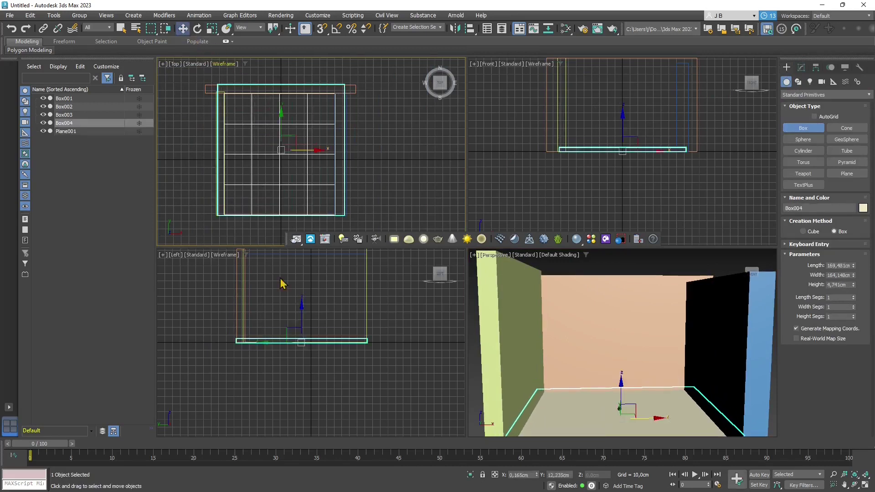
pyautogui.click(183, 28)
pyautogui.moveTo(294, 293); pyautogui.dragTo(298, 322, button='middle')
pyautogui.moveTo(305, 335); pyautogui.dragTo(313, 241)
# Step: Raise the blue right wall Box002's height to 128,759 cm
pyautogui.moveTo(644, 377); pyautogui.dragTo(625, 363, button='middle')
pyautogui.click(722, 339)
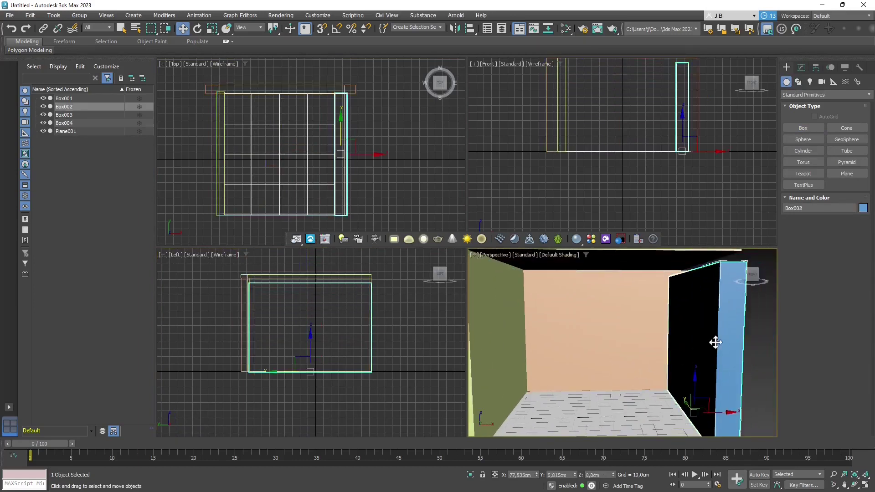
pyautogui.click(801, 67)
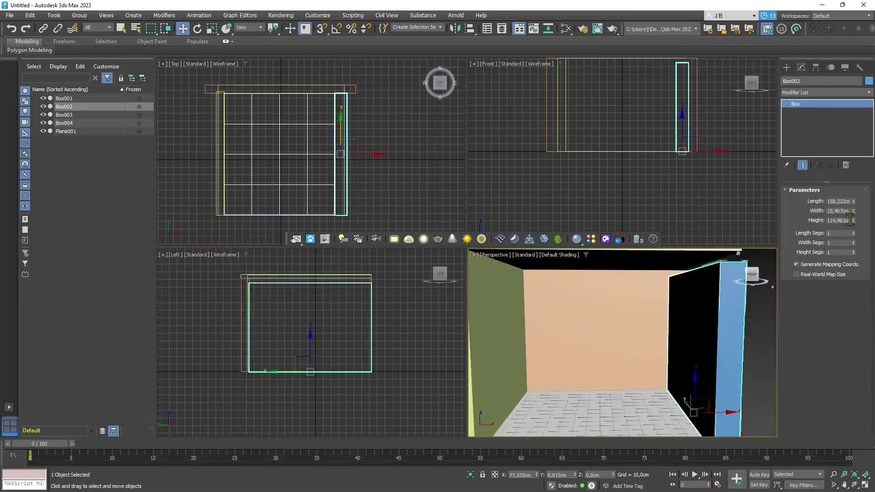
pyautogui.moveTo(853, 221); pyautogui.dragTo(859, 212)
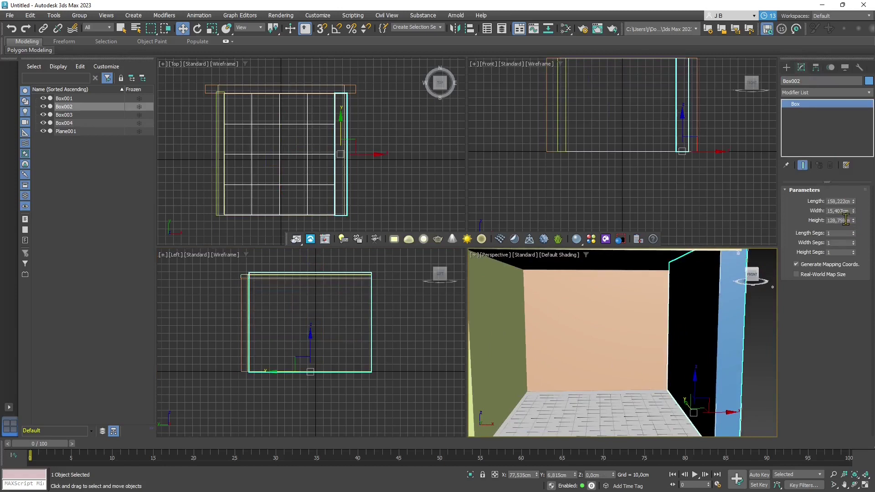
pyautogui.scroll(-5, 596, 326)
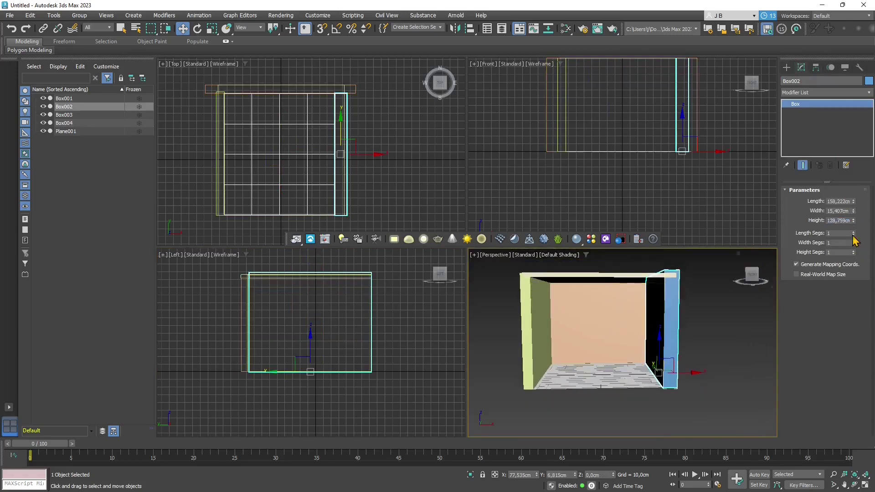
# Step: Select the floor and each wall in turn to check their sizes
pyautogui.click(608, 365)
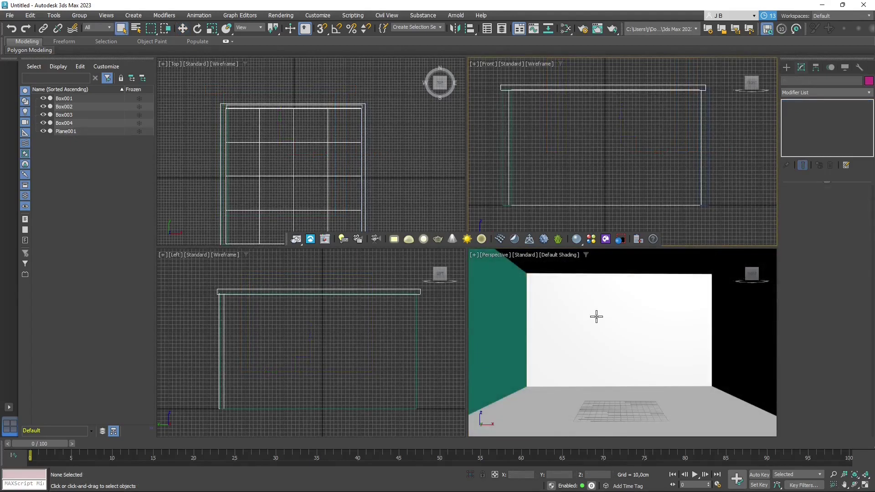
pyautogui.click(722, 332)
pyautogui.click(723, 332)
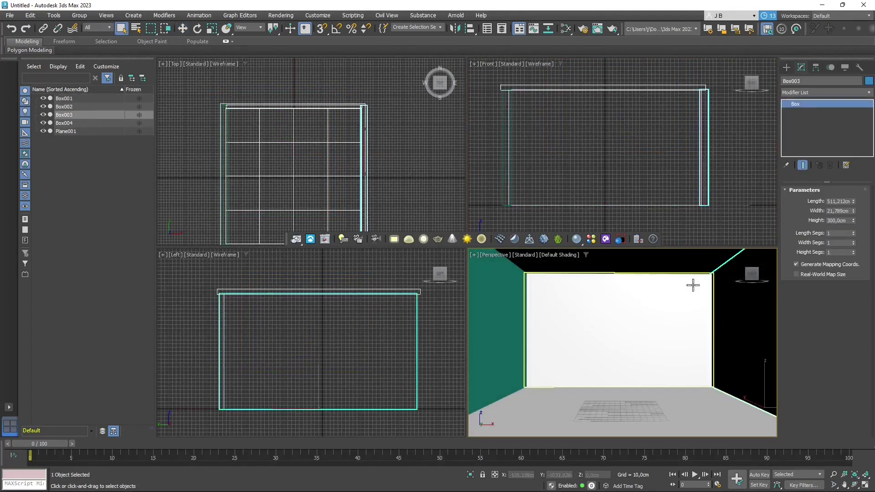
pyautogui.click(496, 297)
pyautogui.click(684, 335)
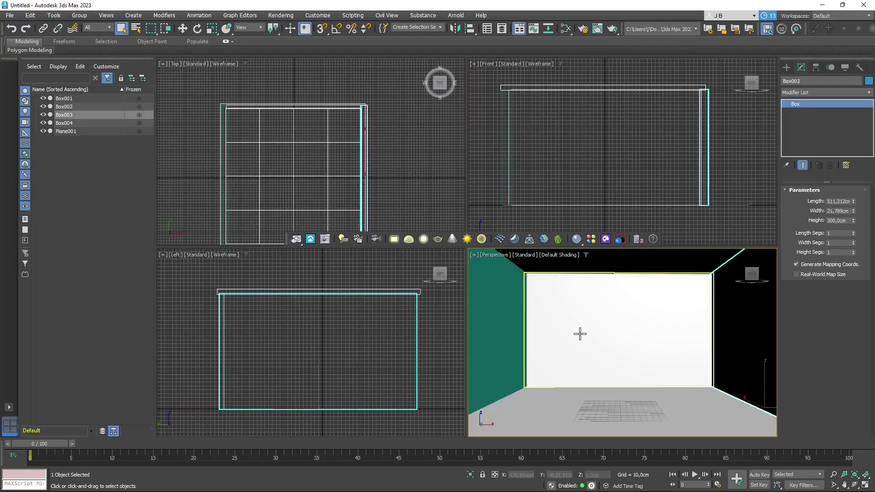
pyautogui.click(520, 314)
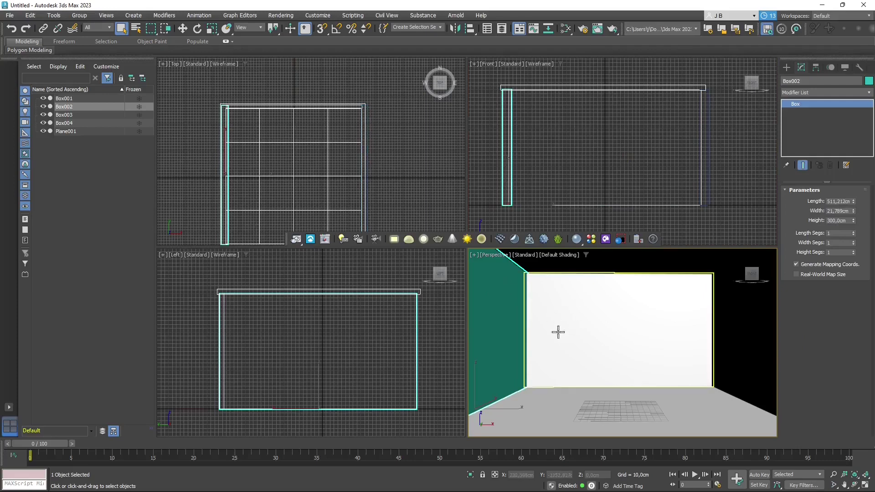
# Step: Deselect everything, leaving the Rz_123_Afrodyta_z_Melos_119K statue standing in the room
pyautogui.click(678, 226)
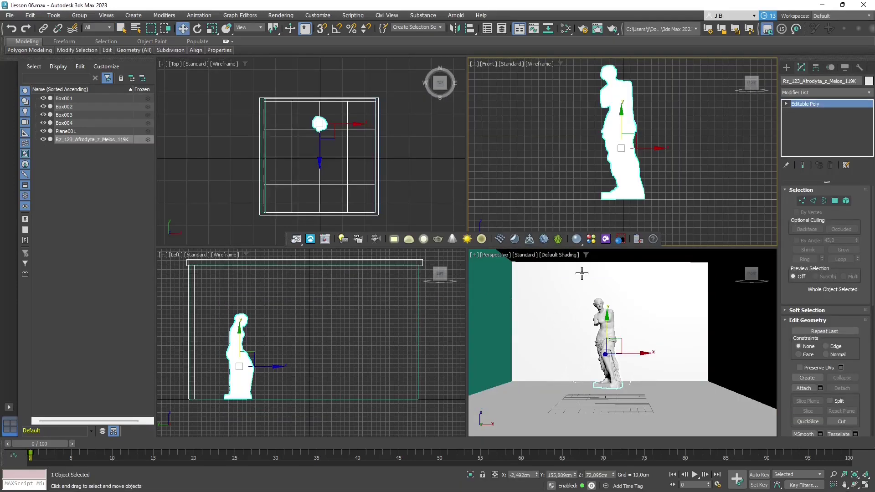
pyautogui.click(664, 134)
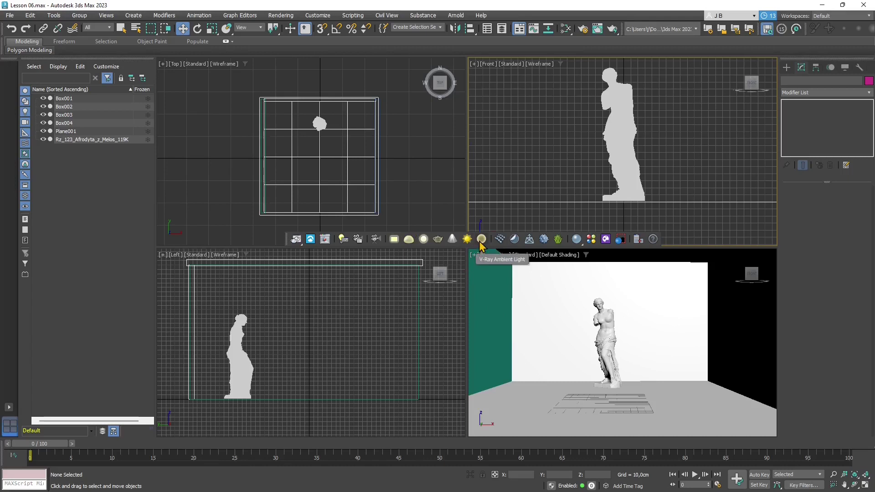
# Step: Place a V-Ray ambient light beside the statue and raise it high above the floor
pyautogui.click(481, 240)
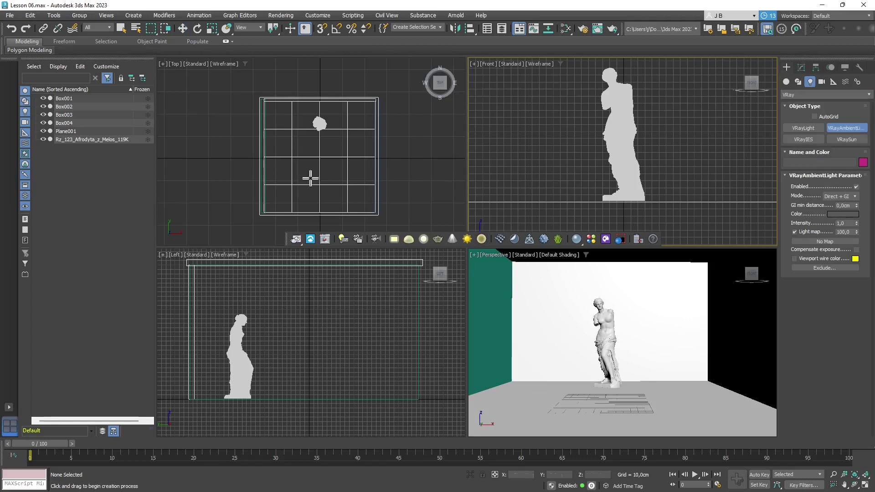
pyautogui.click(410, 146)
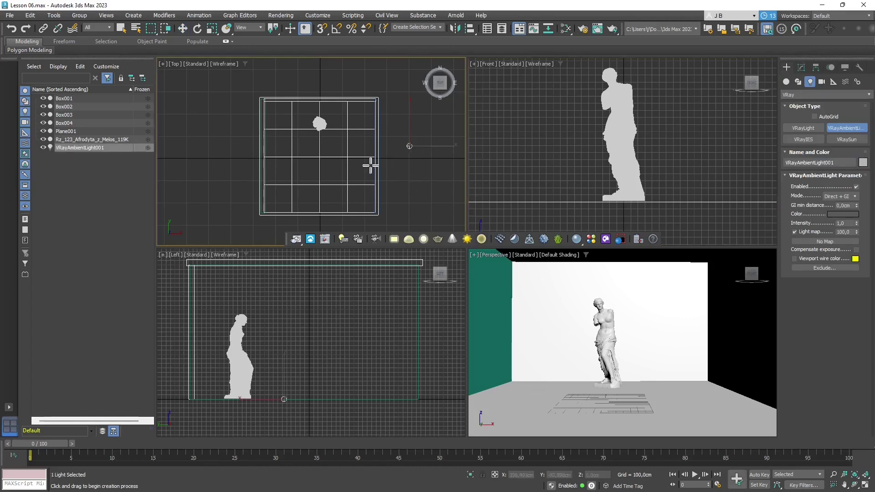
pyautogui.click(182, 29)
pyautogui.moveTo(422, 132); pyautogui.dragTo(342, 140)
pyautogui.moveTo(620, 367); pyautogui.dragTo(625, 253)
# Step: Select the ceiling box and bring up the perspective view's shading menu
pyautogui.scroll(3, 625, 253)
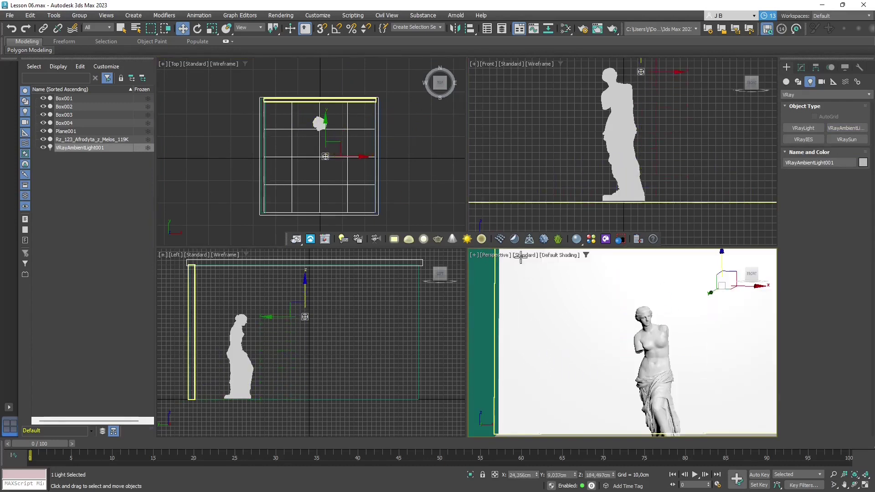
pyautogui.scroll(-2, 586, 335)
pyautogui.click(530, 259)
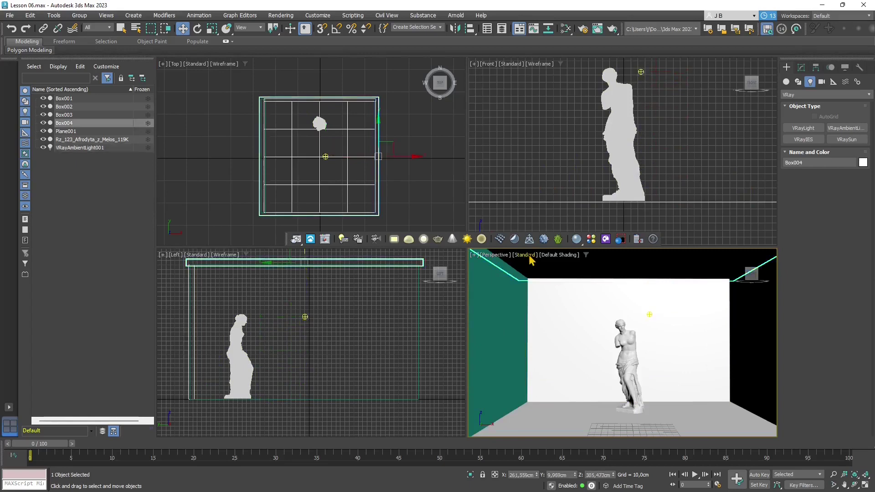
pyautogui.click(525, 254)
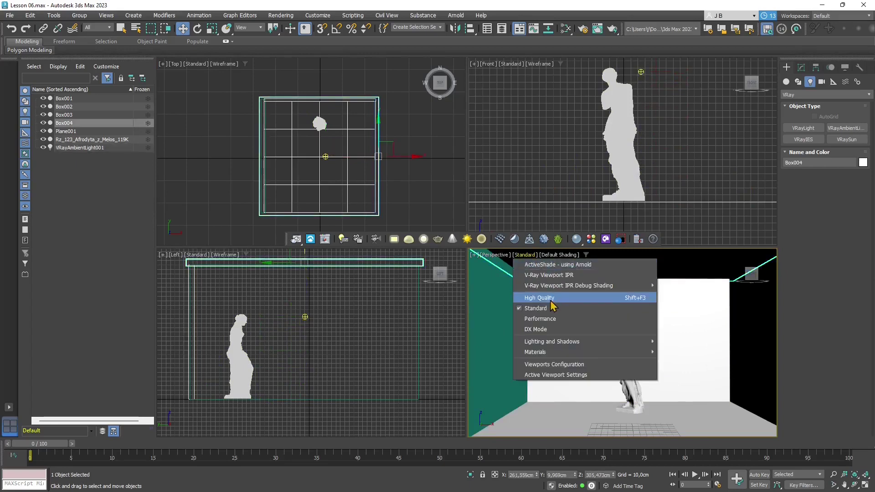
# Step: Switch the Perspective viewport to a V-Ray Viewport IPR interactive preview
pyautogui.click(608, 298)
pyautogui.click(649, 313)
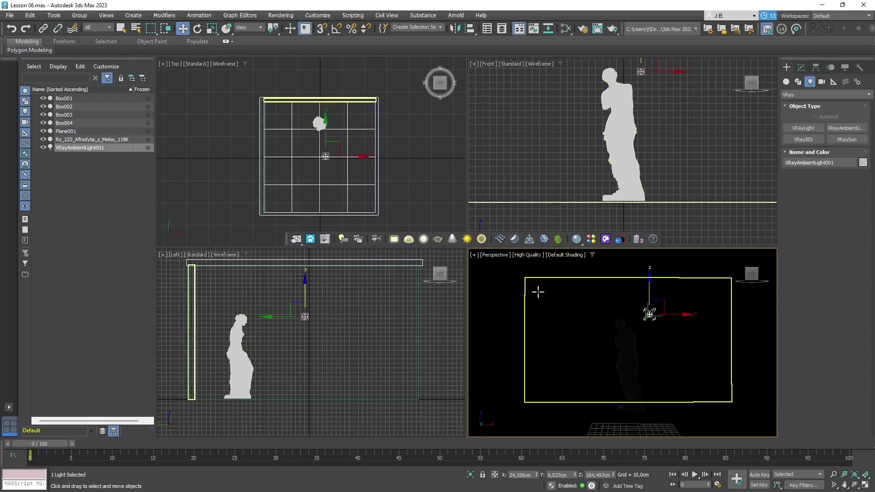
pyautogui.click(538, 255)
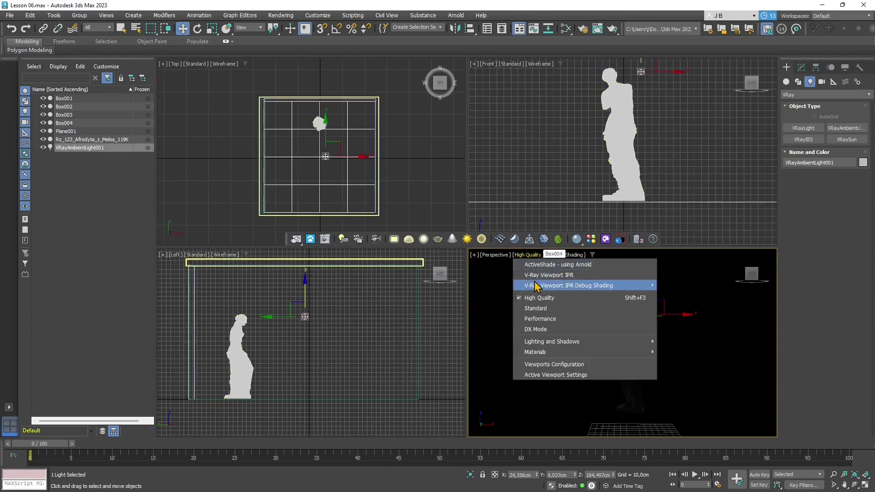
pyautogui.click(520, 276)
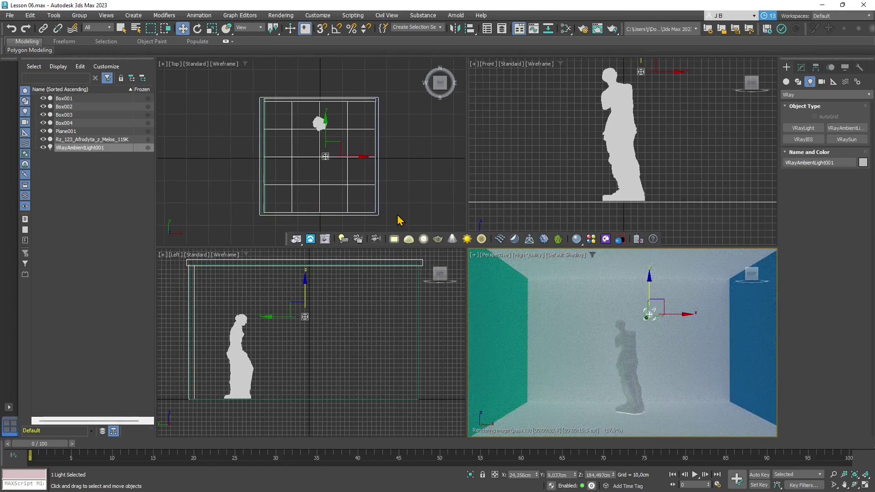
# Step: Move the VRayAmbientLight toward the room's centre in the Top viewport
pyautogui.moveTo(322, 157); pyautogui.dragTo(332, 131, button='middle')
pyautogui.moveTo(333, 131)
pyautogui.mouseDown()
pyautogui.moveTo(328, 171)
pyautogui.moveTo(336, 145)
pyautogui.moveTo(328, 140)
pyautogui.mouseUp()
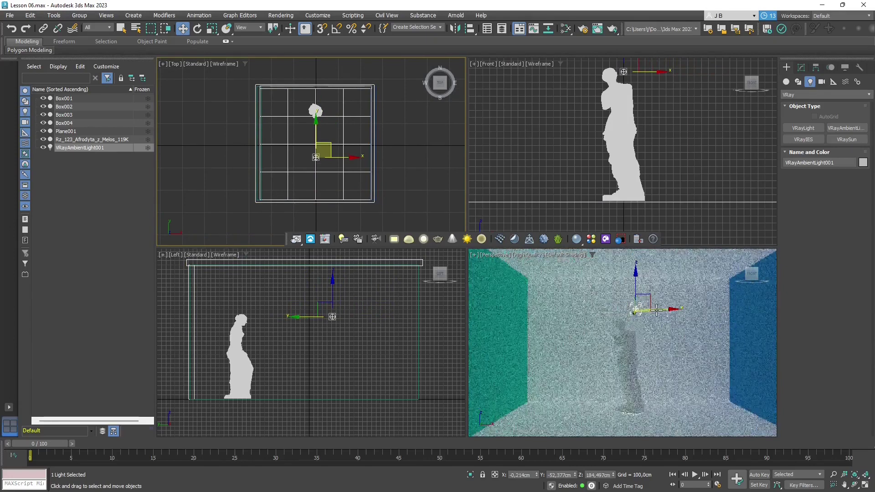
pyautogui.click(804, 69)
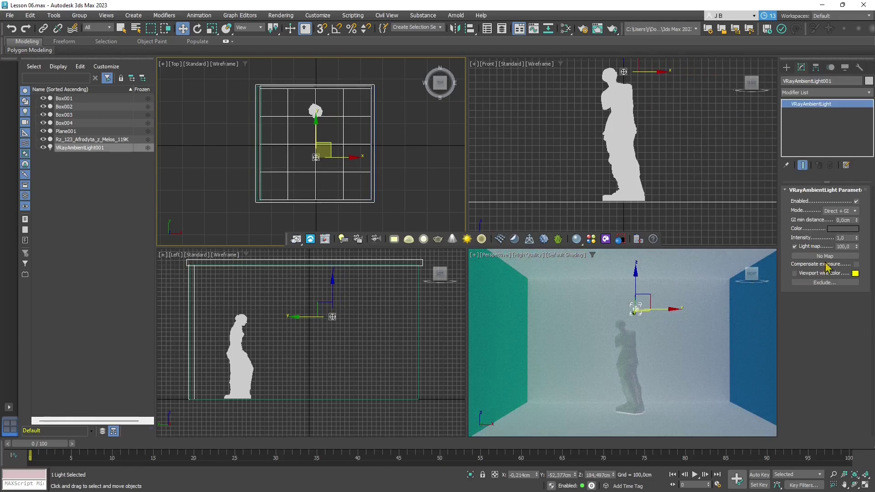
# Step: Set the ambient light's colour to pure white
pyautogui.click(843, 229)
pyautogui.moveTo(715, 137); pyautogui.dragTo(715, 201)
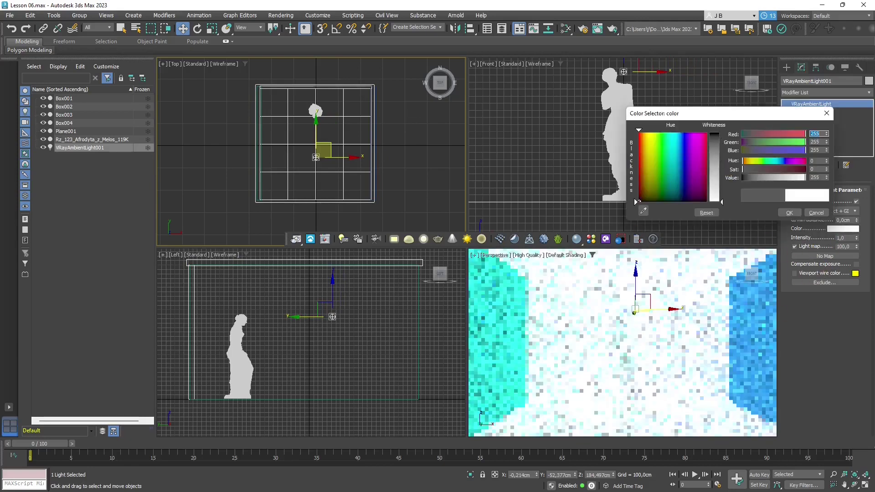
pyautogui.click(790, 213)
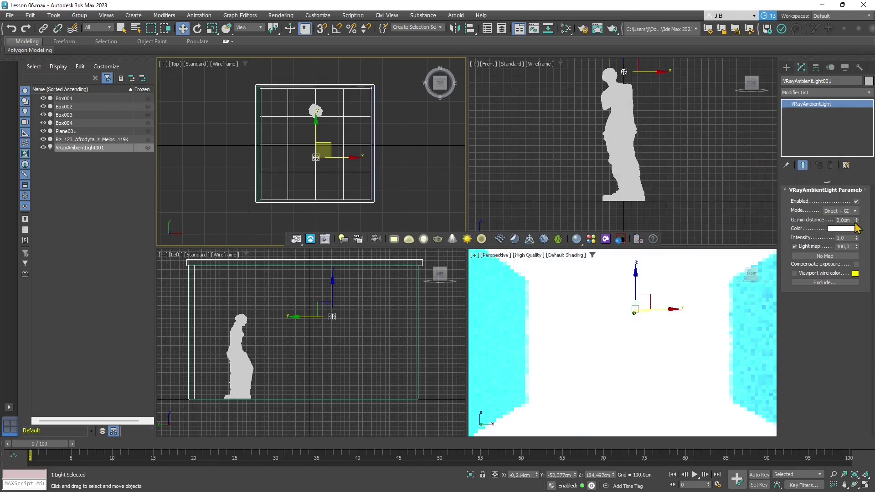
# Step: Lower the ambient light intensity to 0,08 and move the light to the room's left
pyautogui.moveTo(857, 238); pyautogui.dragTo(861, 285)
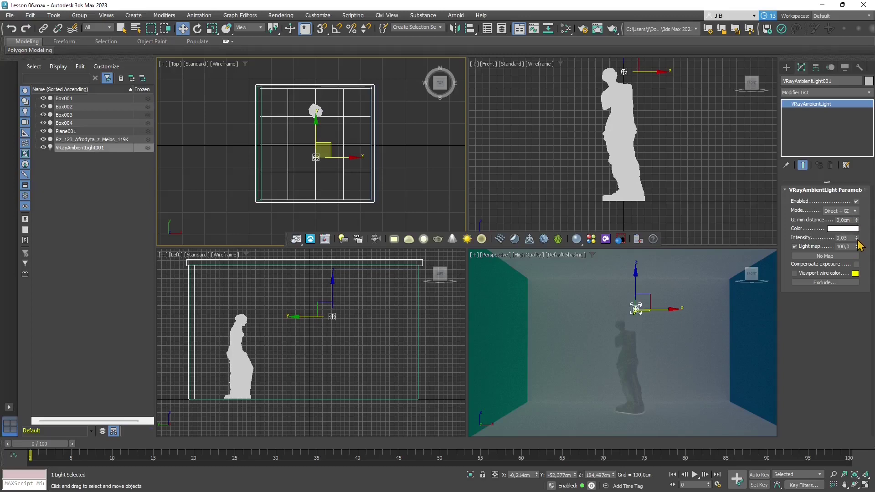
pyautogui.moveTo(860, 246); pyautogui.dragTo(859, 237)
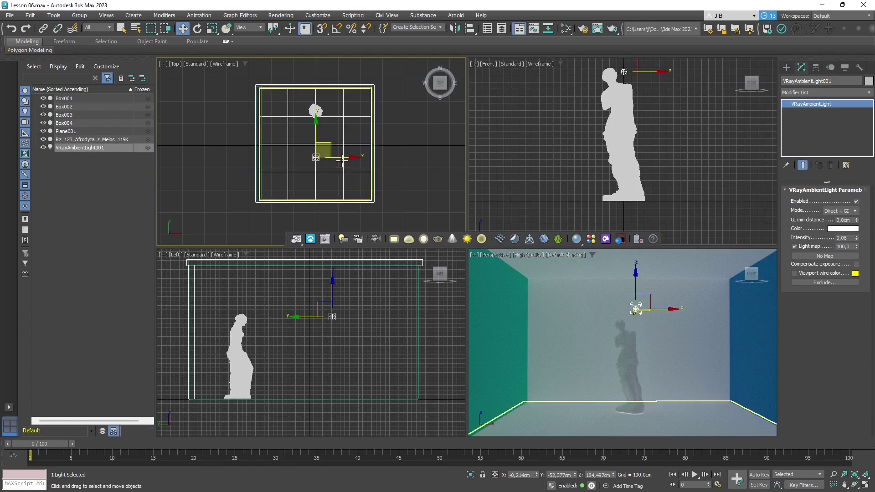
pyautogui.moveTo(343, 156); pyautogui.dragTo(250, 151)
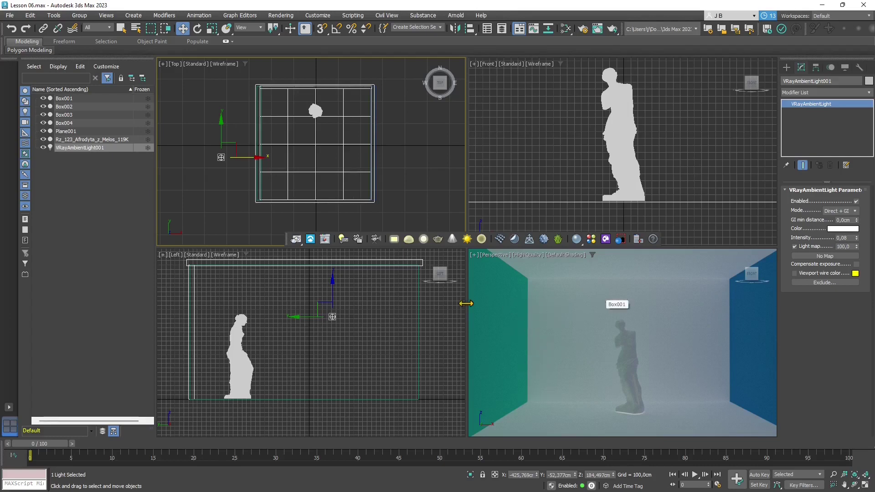
# Step: Render the current frame in V-Ray and reposition the frame buffer window
pyautogui.moveTo(297, 243); pyautogui.dragTo(299, 256)
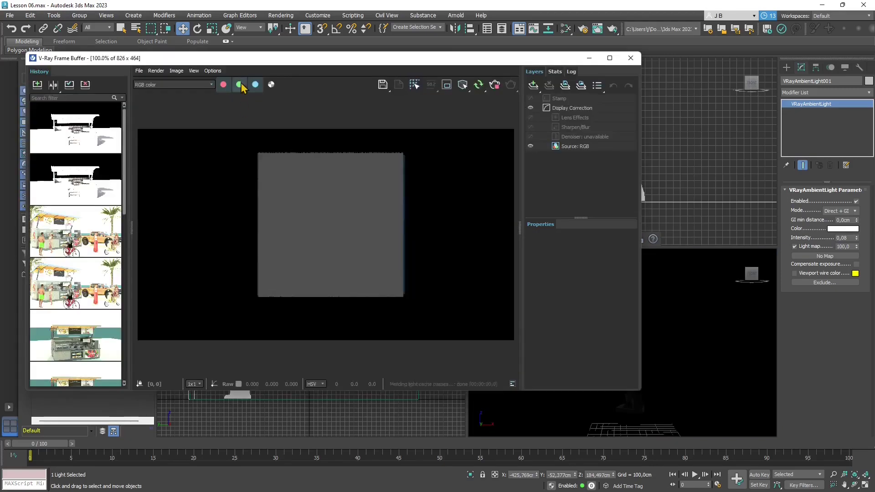
pyautogui.doubleClick(249, 59)
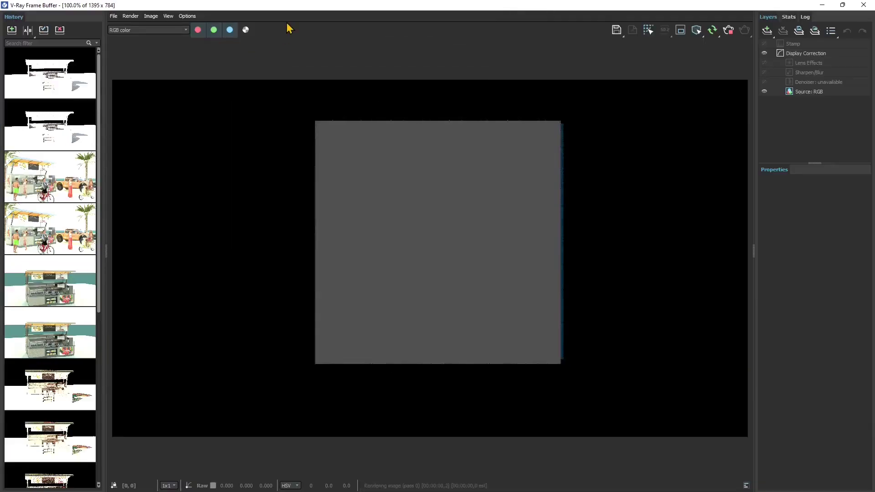
pyautogui.doubleClick(291, 8)
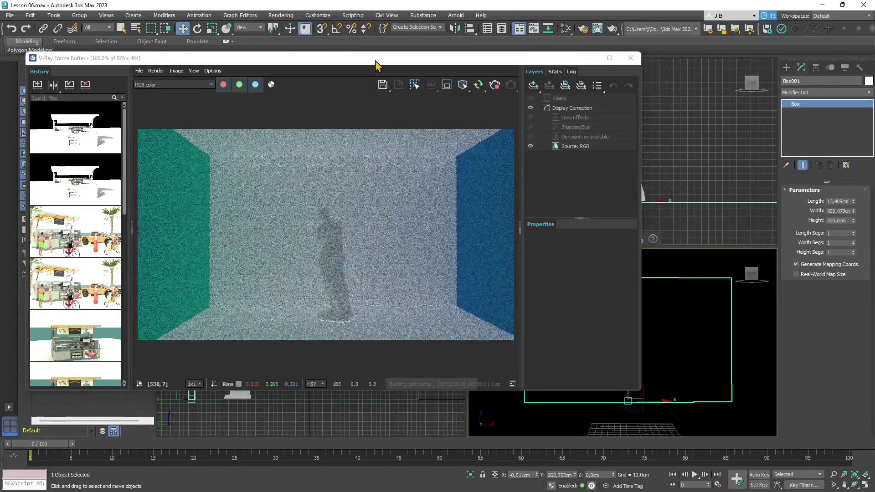
pyautogui.moveTo(377, 59); pyautogui.dragTo(369, 51)
pyautogui.moveTo(291, 53); pyautogui.dragTo(295, 58)
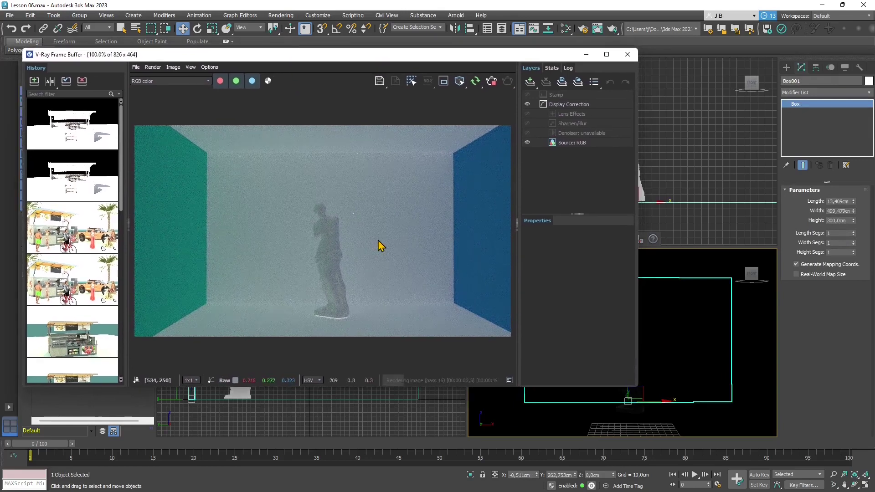
# Step: Bring up the Rendered Frame Window from the Rendering menu and check Render Setup (F10)
pyautogui.click(281, 15)
pyautogui.click(294, 73)
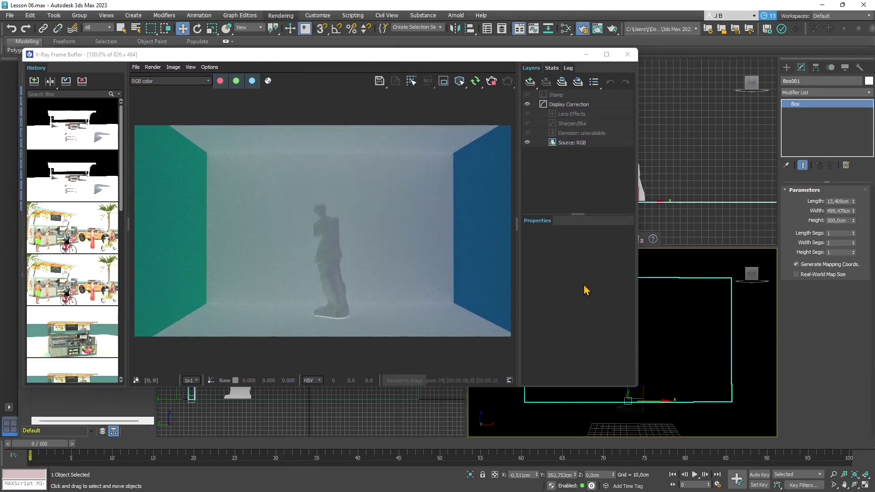
pyautogui.press('F10')
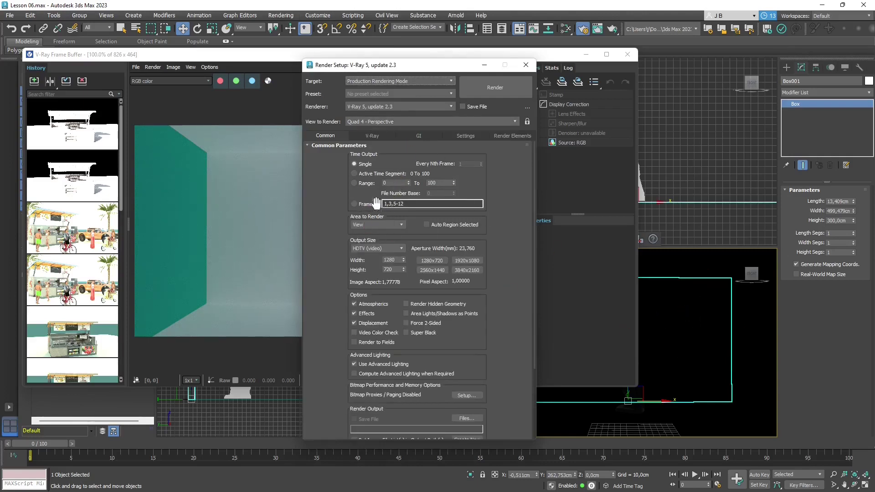
pyautogui.click(525, 65)
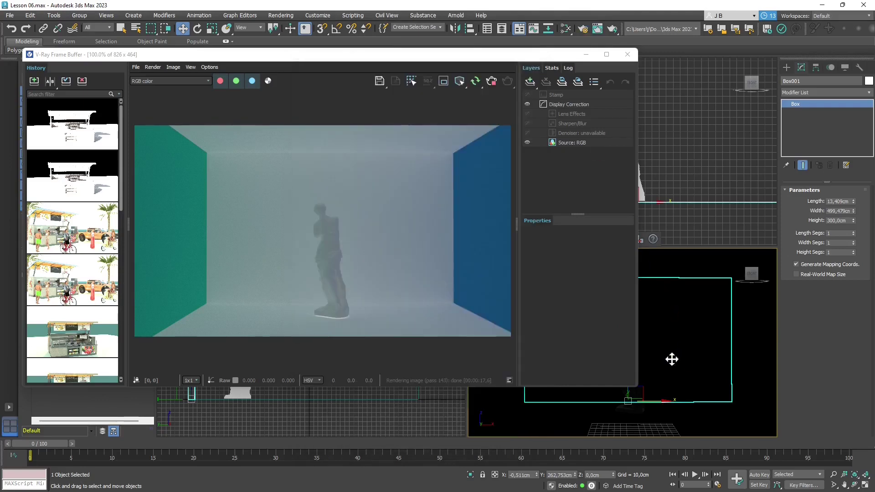
# Step: Select VRayAmbientLight001 and set its Intensity to 0,01 in the Modify panel
pyautogui.click(786, 67)
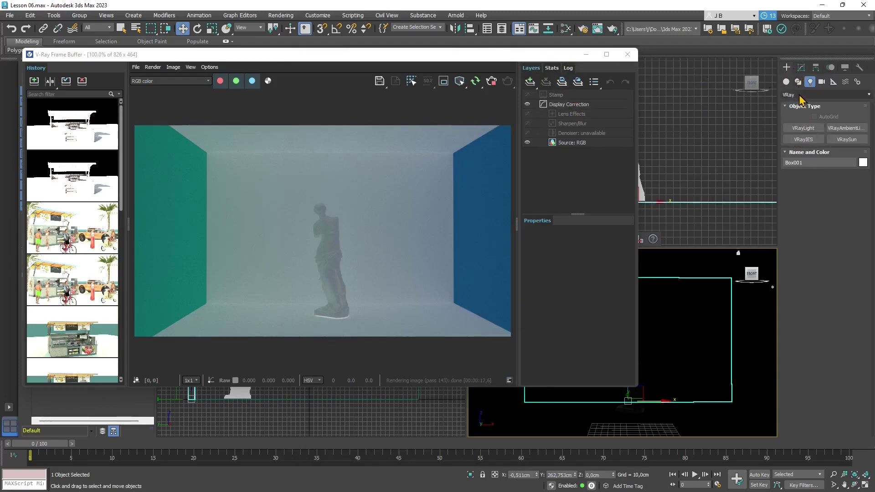
pyautogui.click(801, 68)
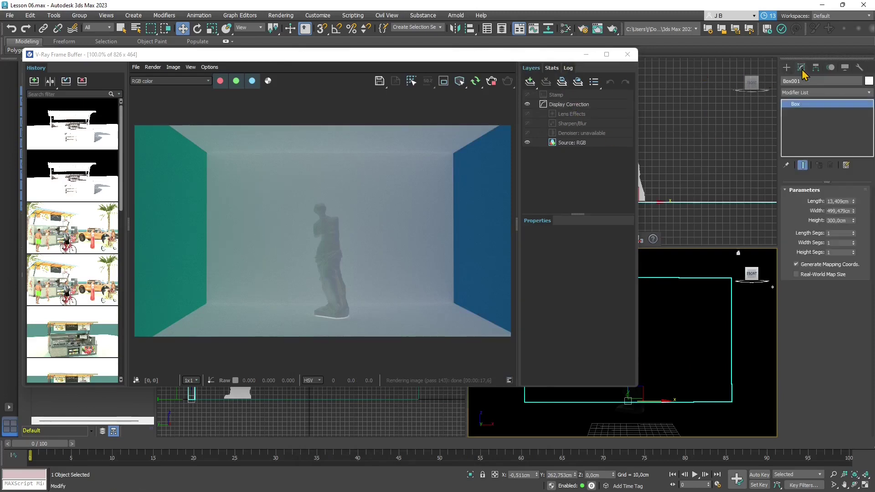
pyautogui.moveTo(491, 56); pyautogui.dragTo(491, 229)
pyautogui.click(222, 160)
pyautogui.moveTo(292, 228); pyautogui.dragTo(306, 66)
pyautogui.rightClick(693, 275)
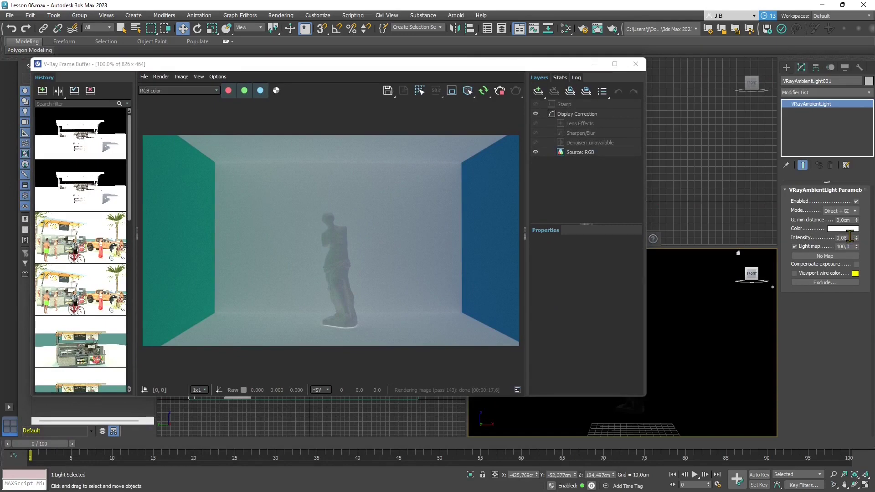
pyautogui.doubleClick(850, 238)
pyautogui.write('0,01')
pyautogui.press('Return')
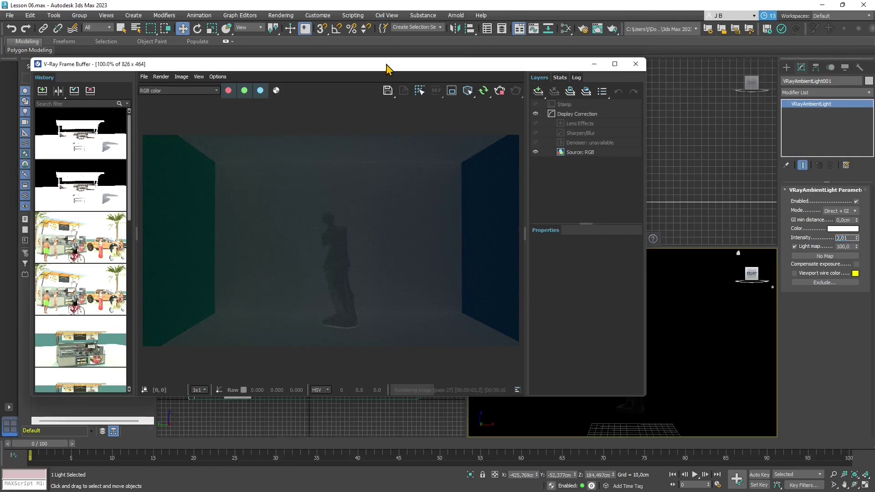
pyautogui.moveTo(385, 68); pyautogui.dragTo(367, 76)
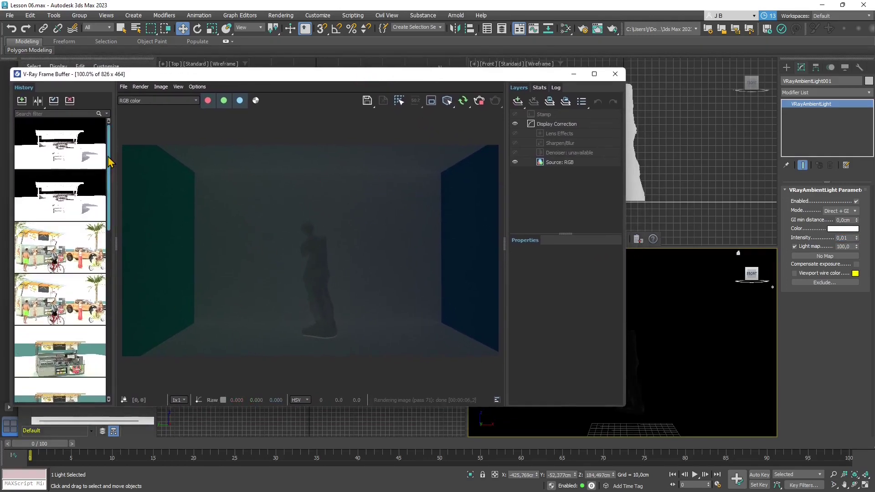
# Step: Save the dark render to the V-Ray Frame Buffer history and move the window aside
pyautogui.click(22, 101)
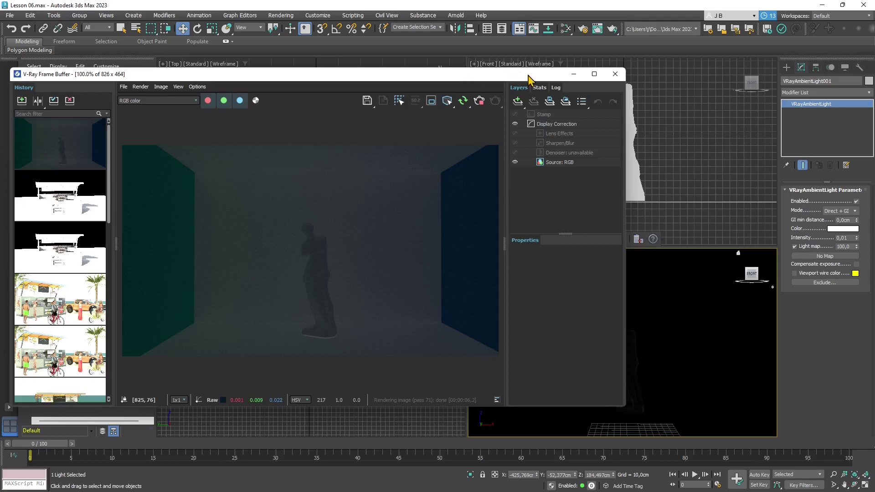
pyautogui.moveTo(529, 79); pyautogui.dragTo(494, 304)
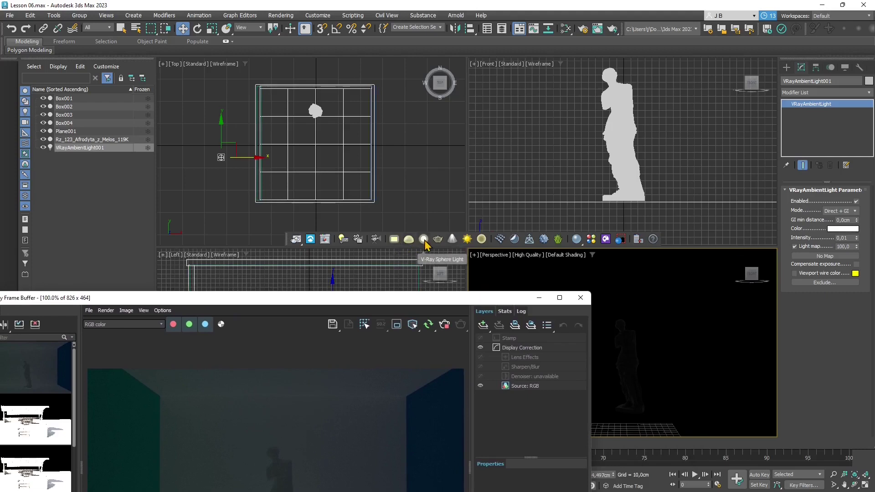
# Step: Create a V-Ray sphere light at the centre of the room in the Top viewport
pyautogui.click(423, 240)
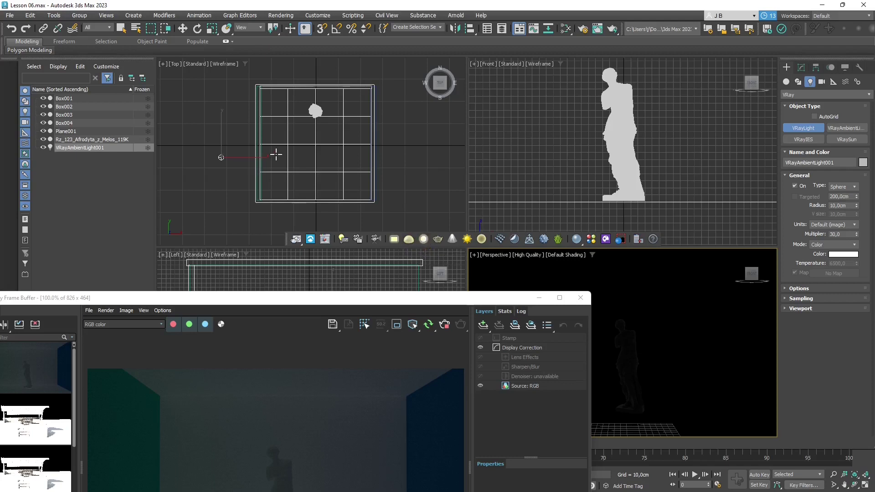
pyautogui.moveTo(319, 150)
pyautogui.mouseDown()
pyautogui.moveTo(357, 156)
pyautogui.moveTo(320, 152)
pyautogui.moveTo(325, 160)
pyautogui.moveTo(320, 152)
pyautogui.mouseUp()
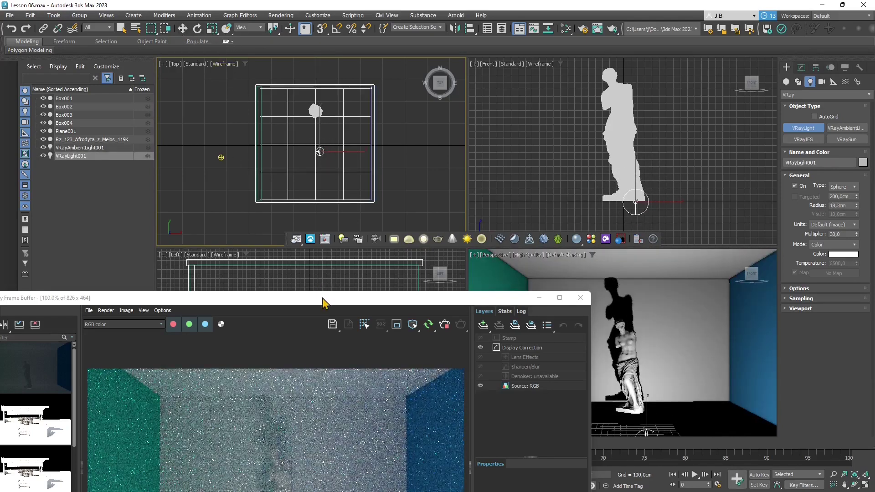
pyautogui.moveTo(325, 303); pyautogui.dragTo(360, 43)
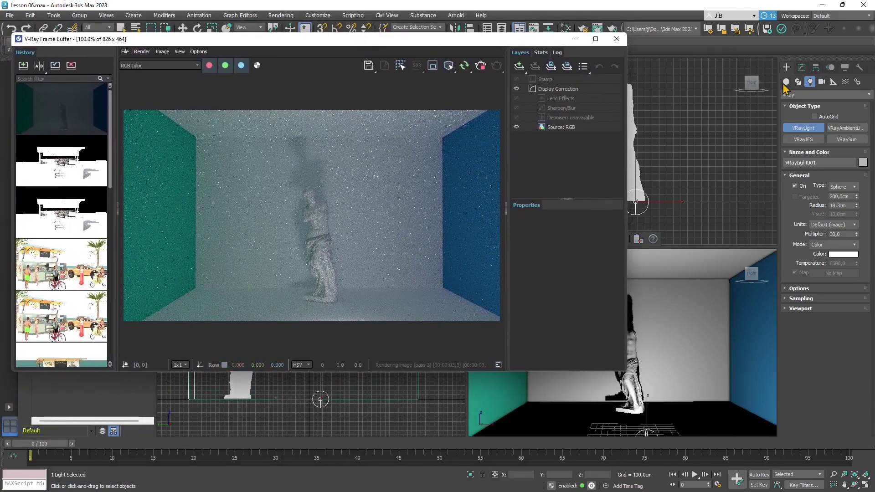
# Step: Switch the light category dropdown to Standard
pyautogui.click(806, 94)
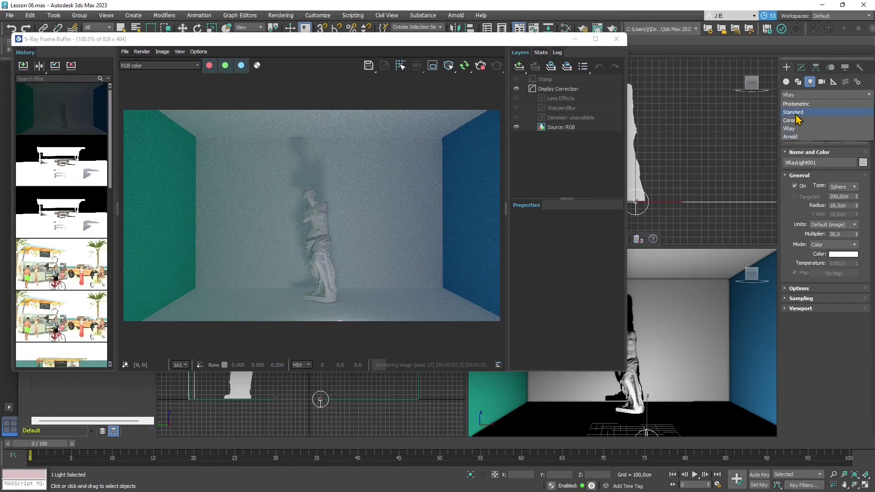
pyautogui.click(796, 113)
pyautogui.click(816, 94)
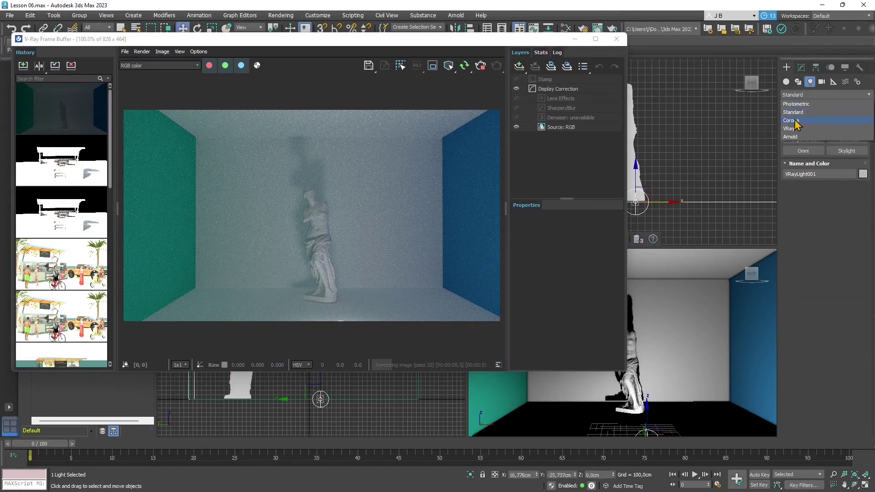